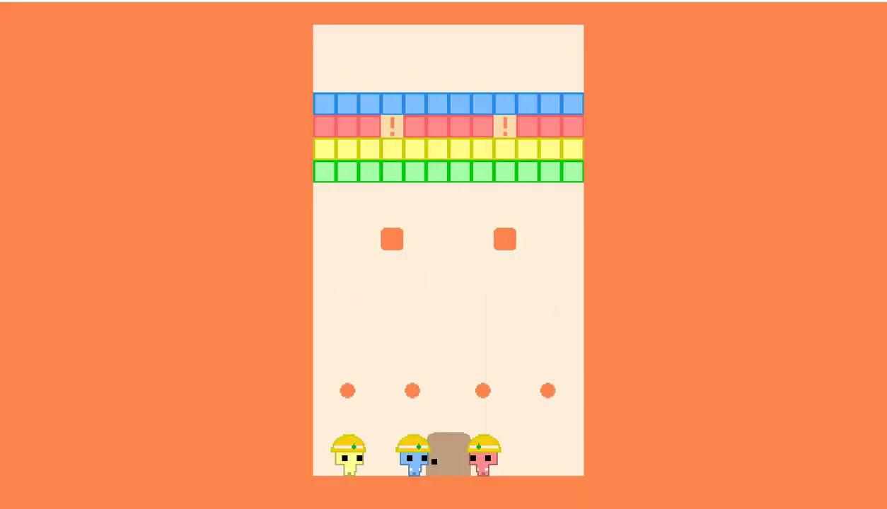
Step: Move pink right and start bouncing the ball with the cats' jumps
key("Right")
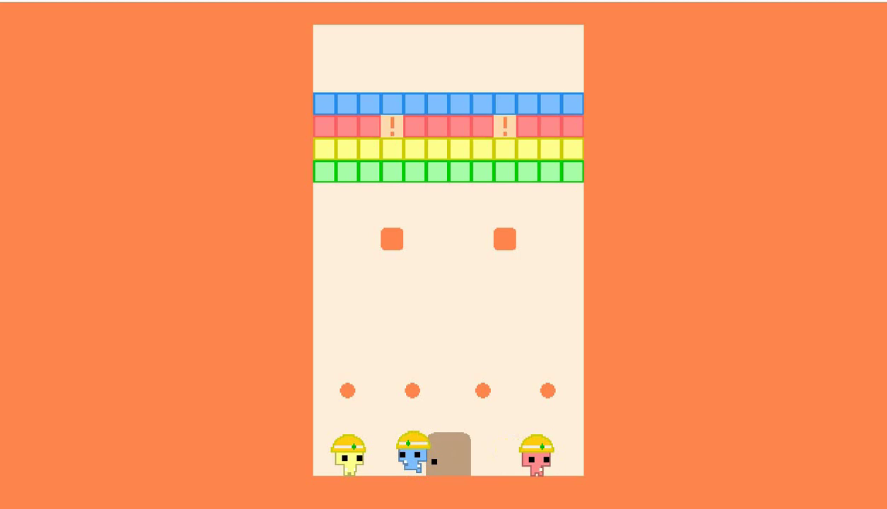
key("Up")
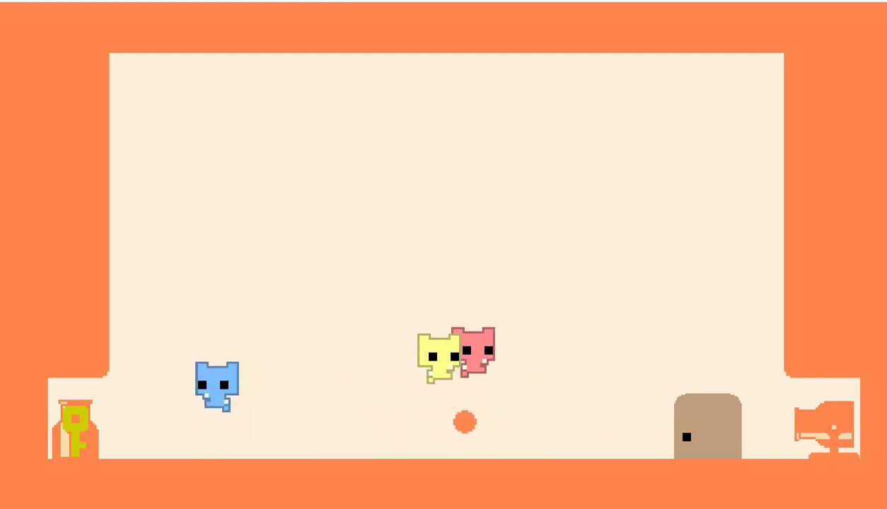
key("Right")
key("Left")
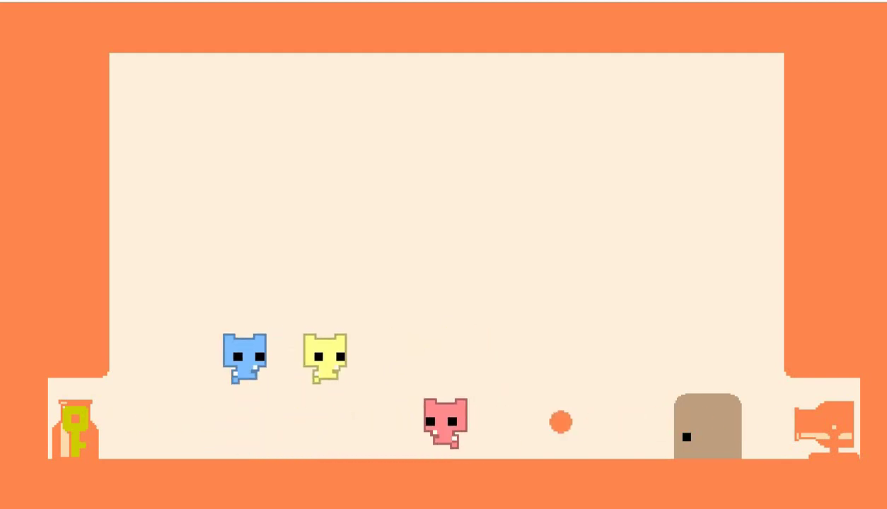
key("Right")
key("Up")
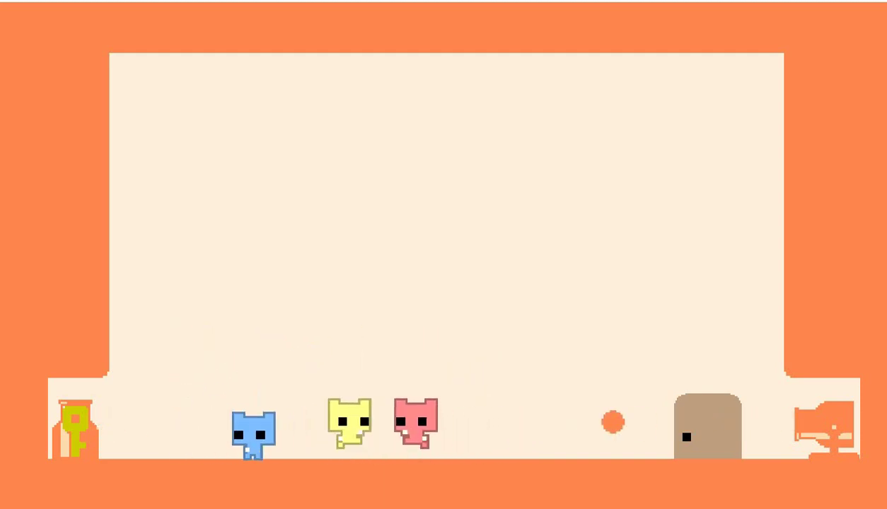
key("Up")
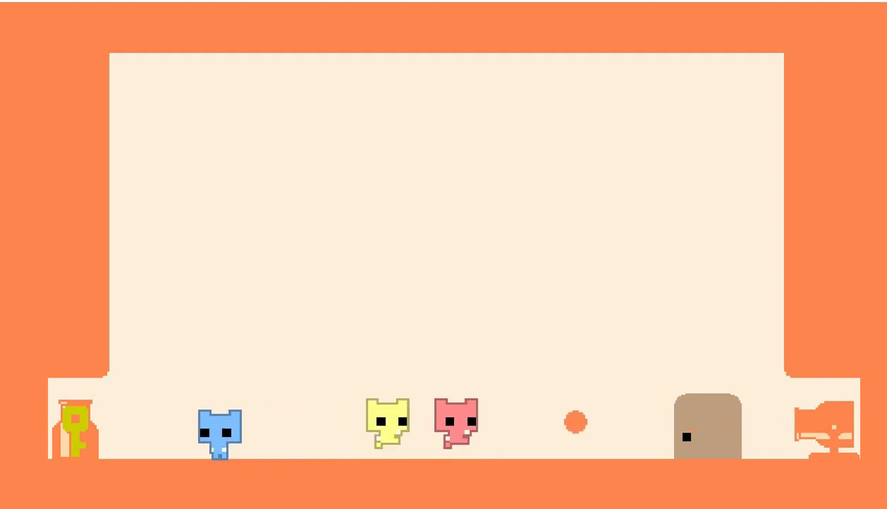
Step: Knock the ball left toward the key with repeated blue-cat jumps
key("Up")
key("Left")
key("Up")
key("Right")
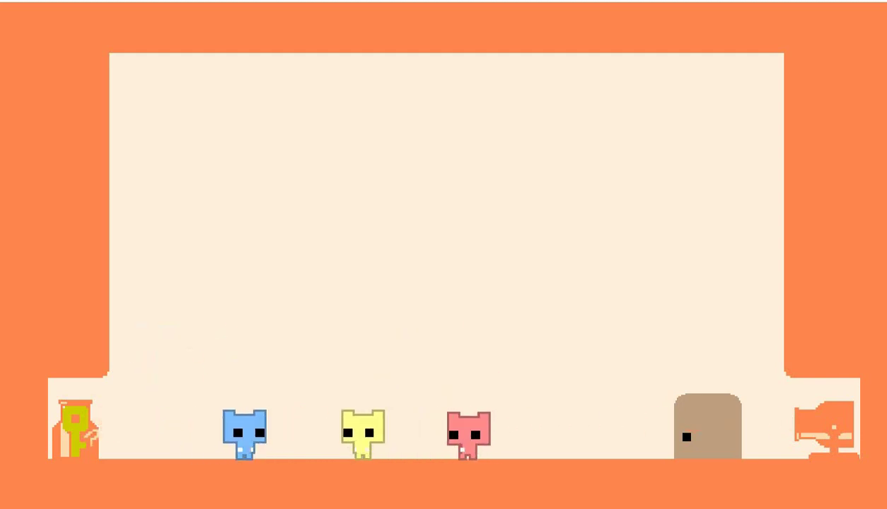
key("Left")
key("Up")
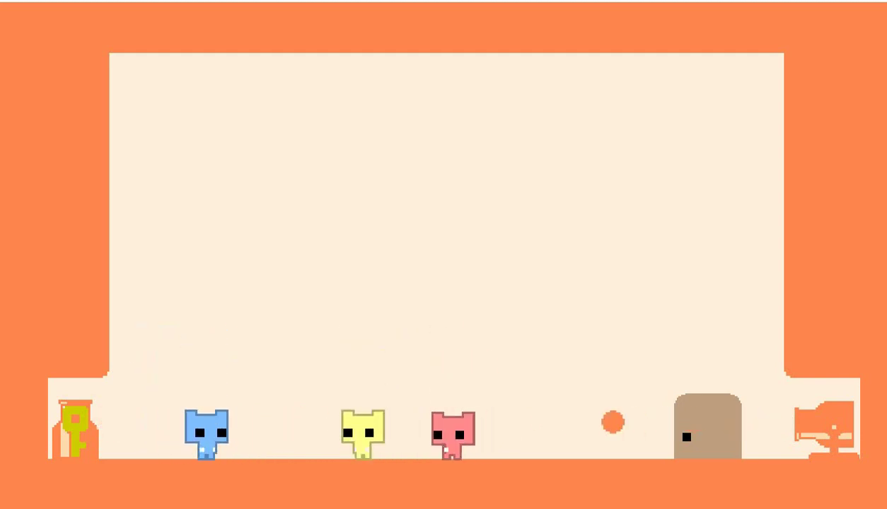
key("Up")
key("Up")
key("Right")
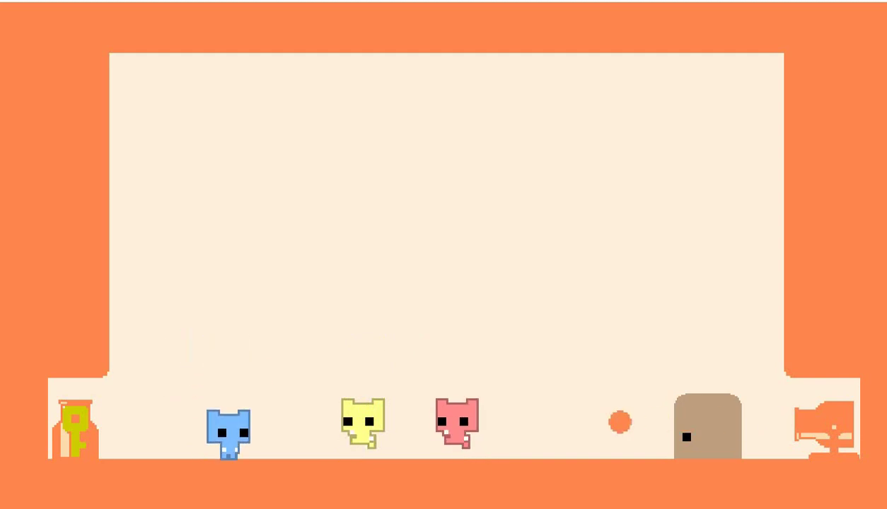
key("Up")
key("Left")
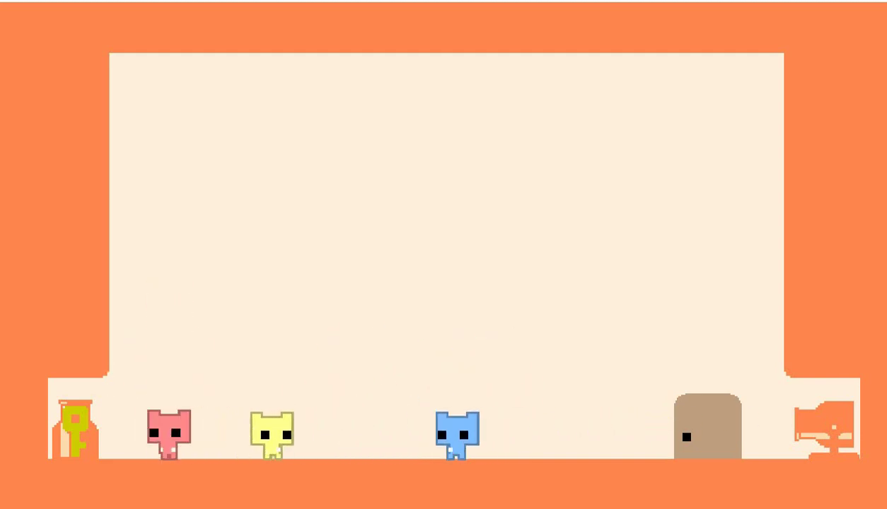
key("Up")
Step: Keep the ball in play by passing it between pink, yellow and blue
key("Right")
key("Up")
key("Right")
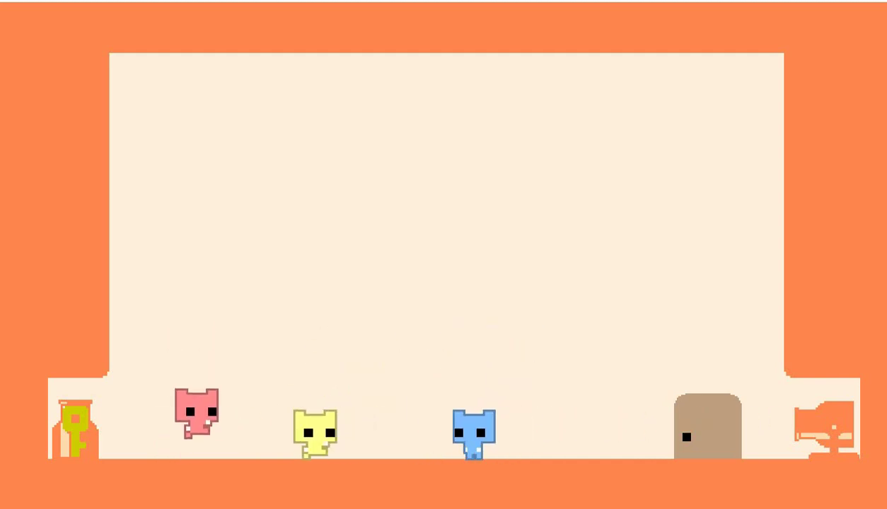
key("Left")
key("Up")
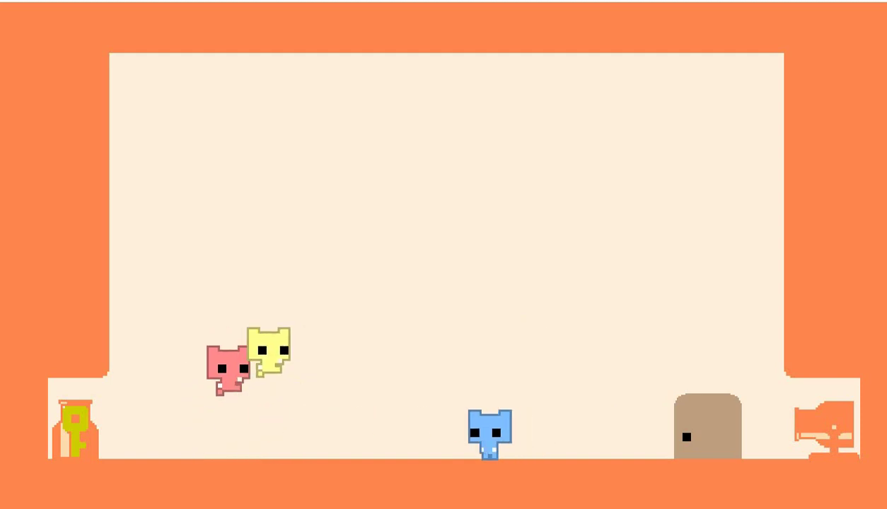
key("Right")
key("Up")
key("Up")
key("Right")
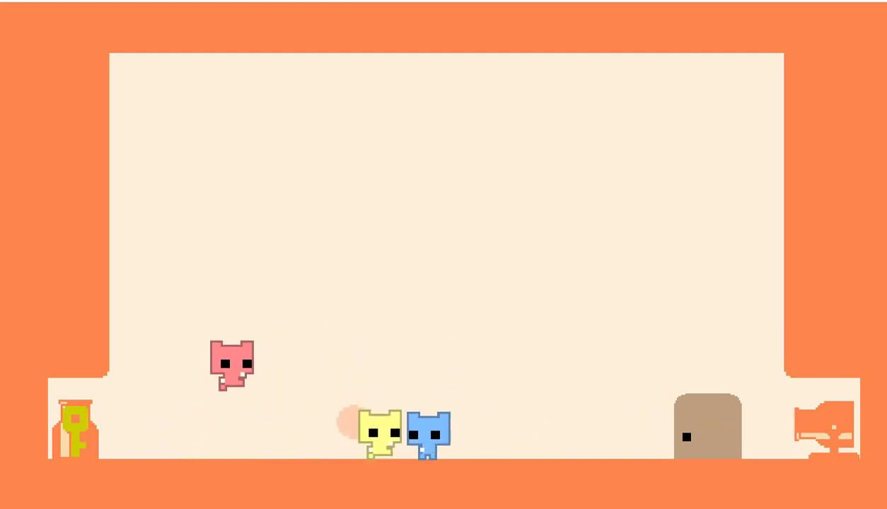
key("Left")
key("Up")
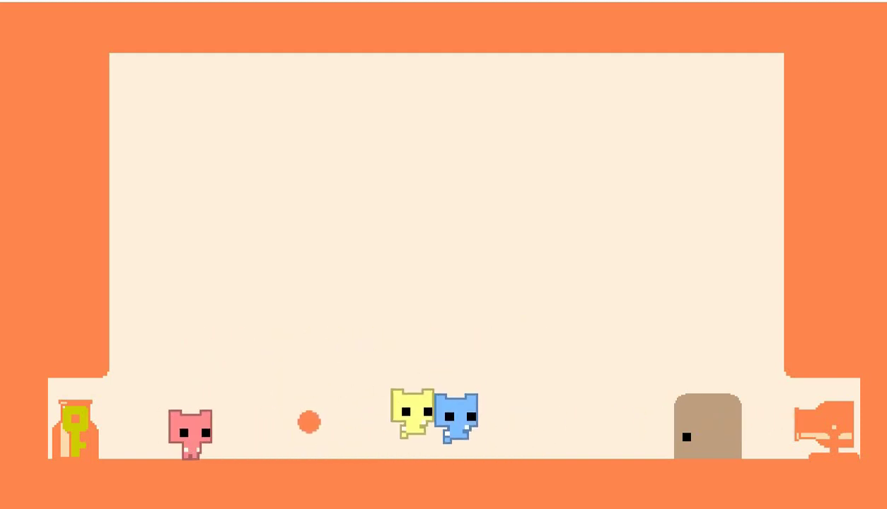
key("Up")
key("Up")
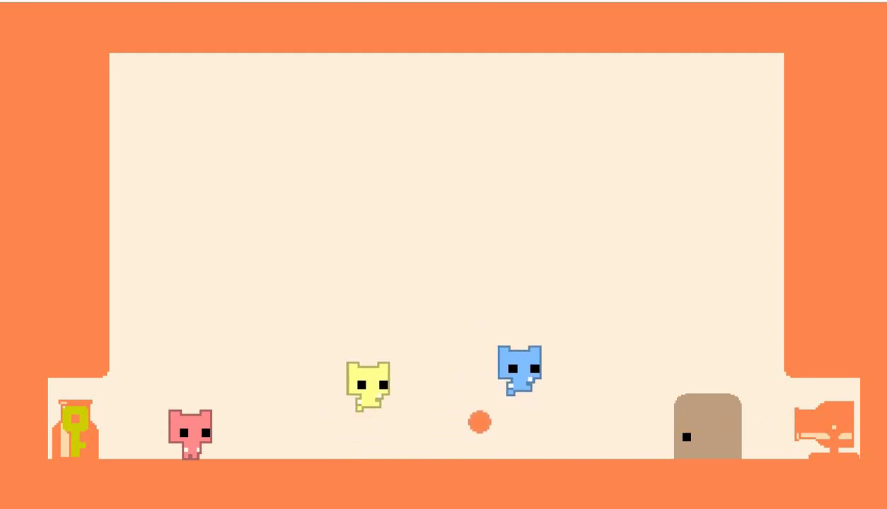
key("Right")
key("Up")
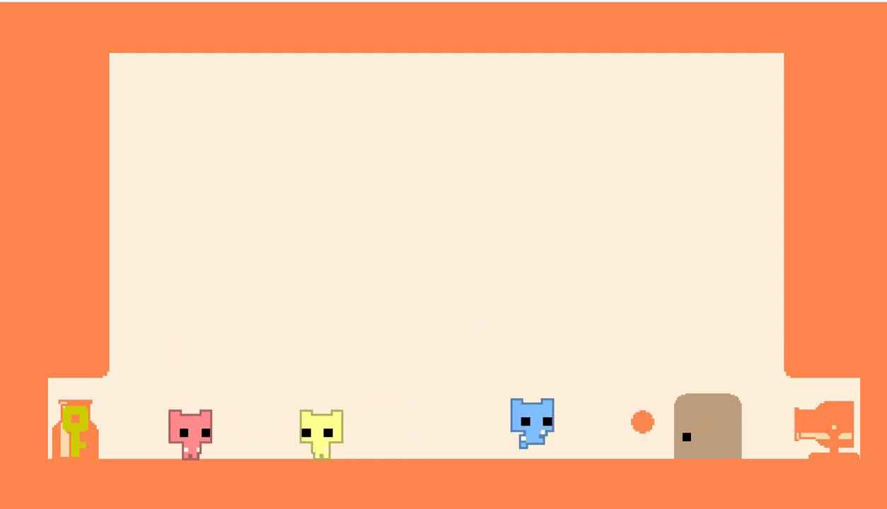
key("Up")
key("Right")
key("Left")
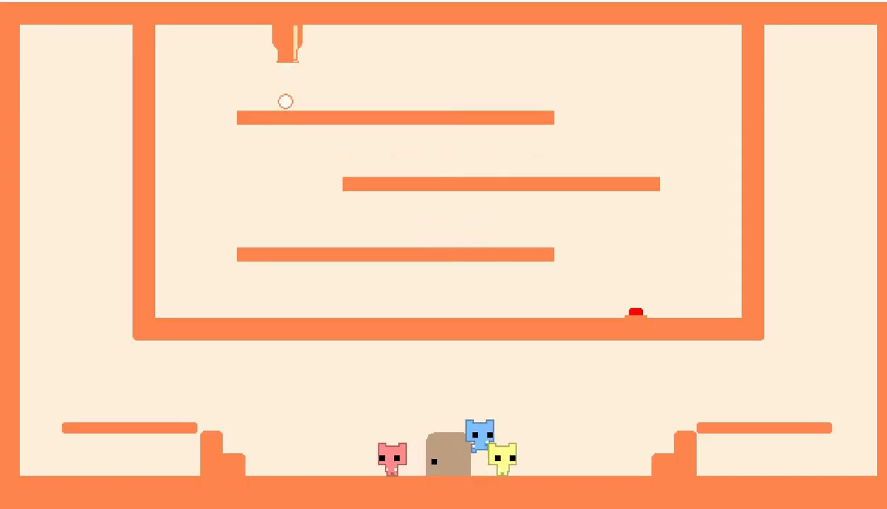
Step: Tilt the platforms by spreading the cats onto the side ledges
key("Left")
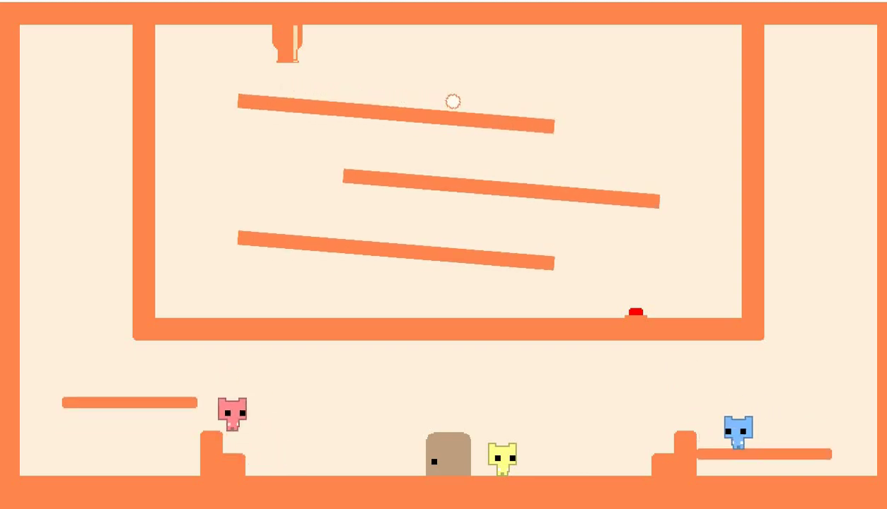
key("Left")
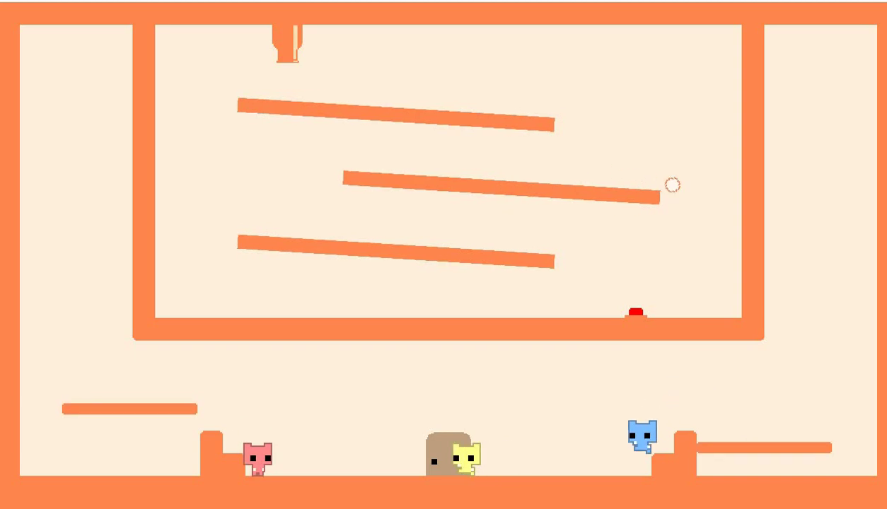
key("Left")
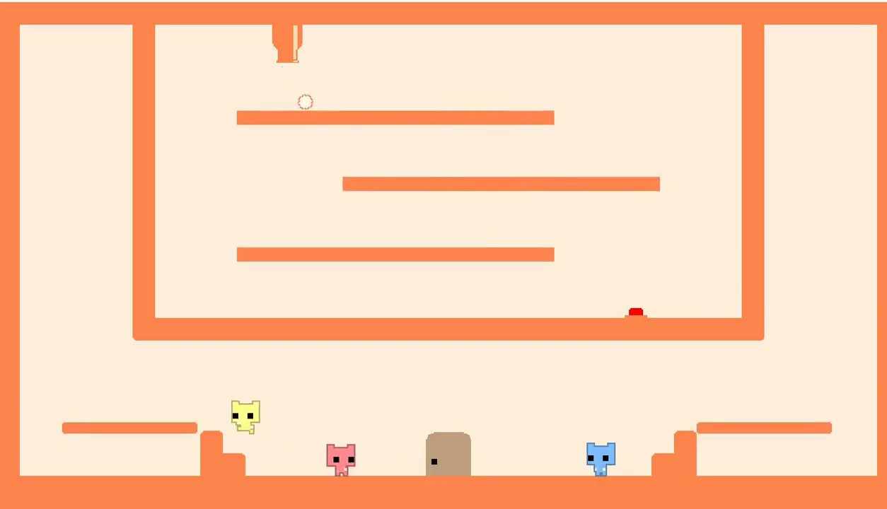
key("Right")
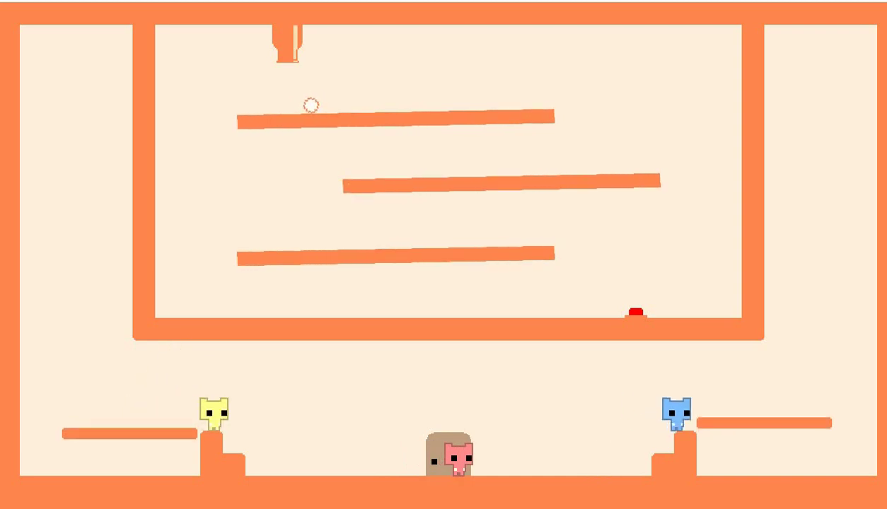
key("Up")
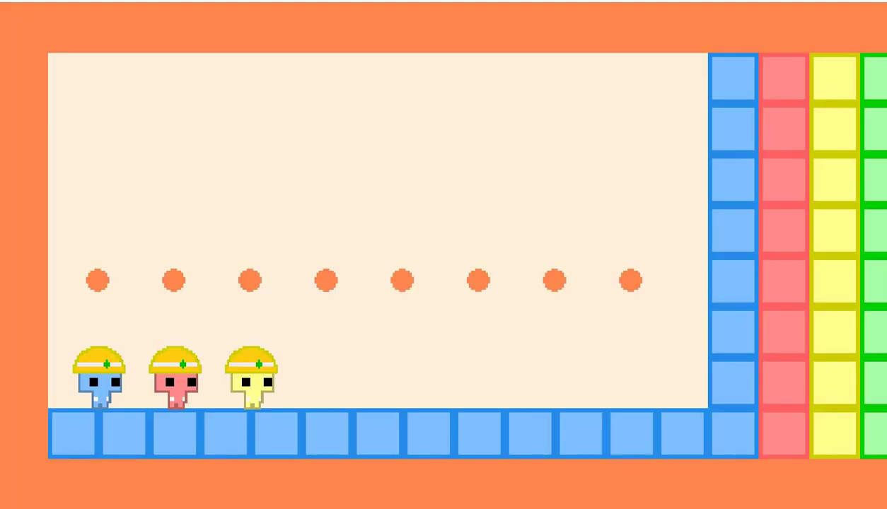
Step: Advance right, knocking the balls aside and breaking through the wall blocks
key("Up")
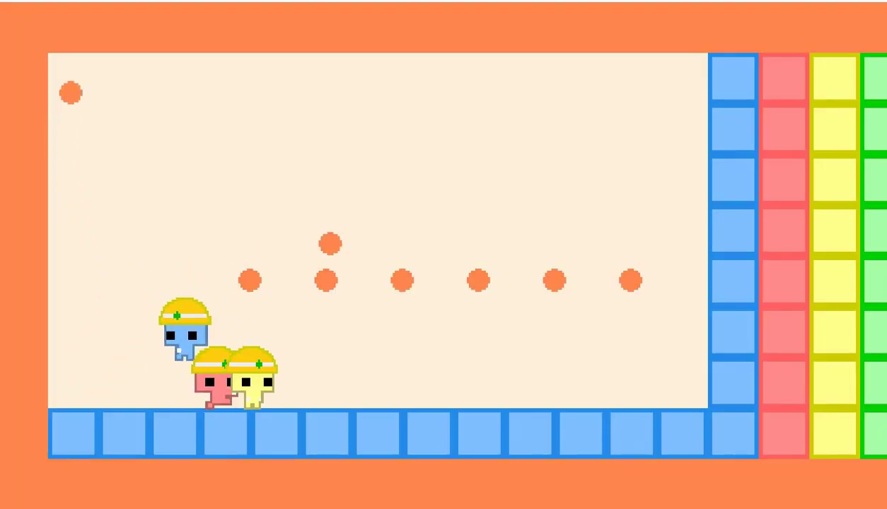
key("Right")
key("Up")
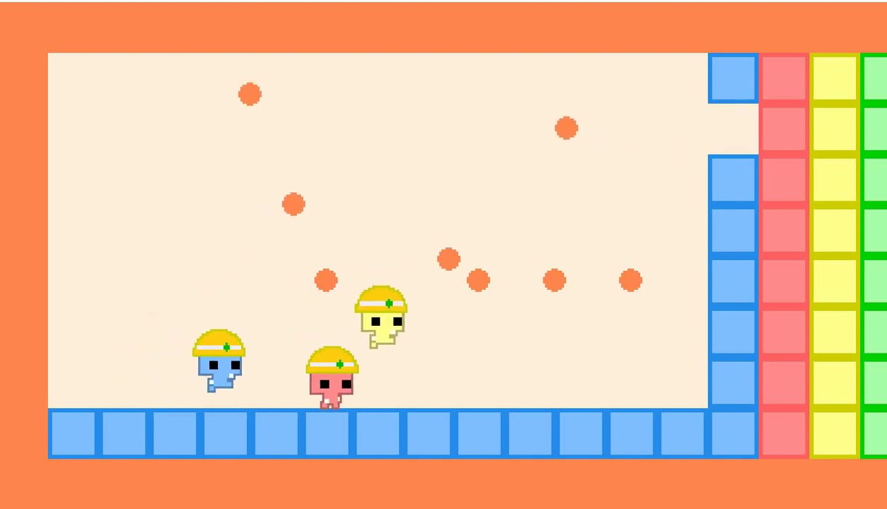
key("Up")
key("Left")
key("Right")
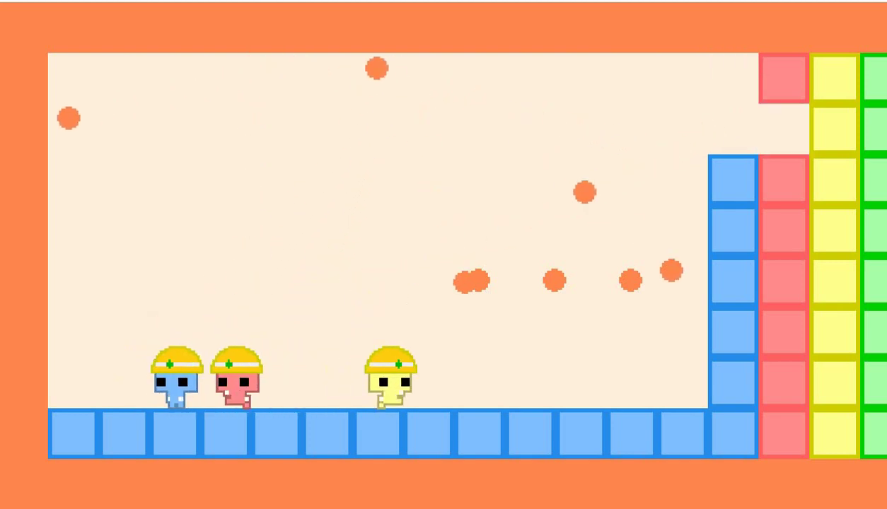
key("Right")
key("Up")
key("Right")
key("Up")
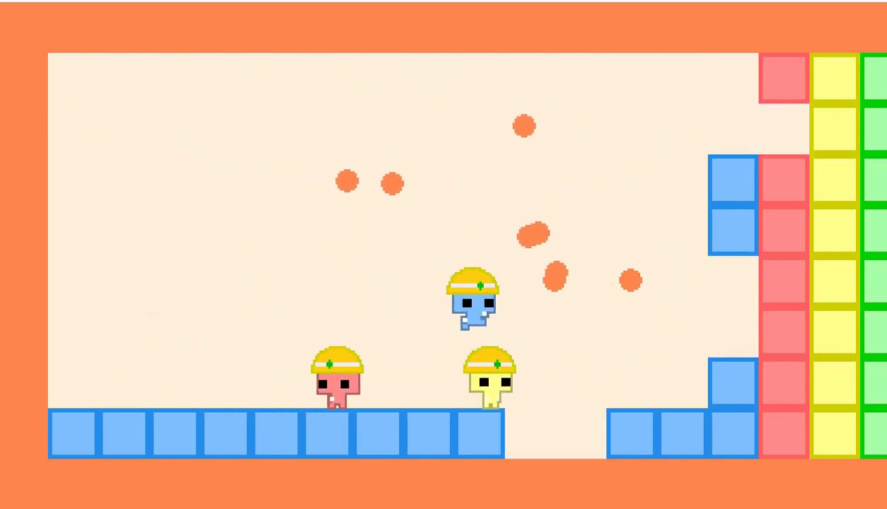
key("Right")
Step: Hop the group across the broken floor gaps toward the yellow blocks
key("Up")
key("Right")
key("Left")
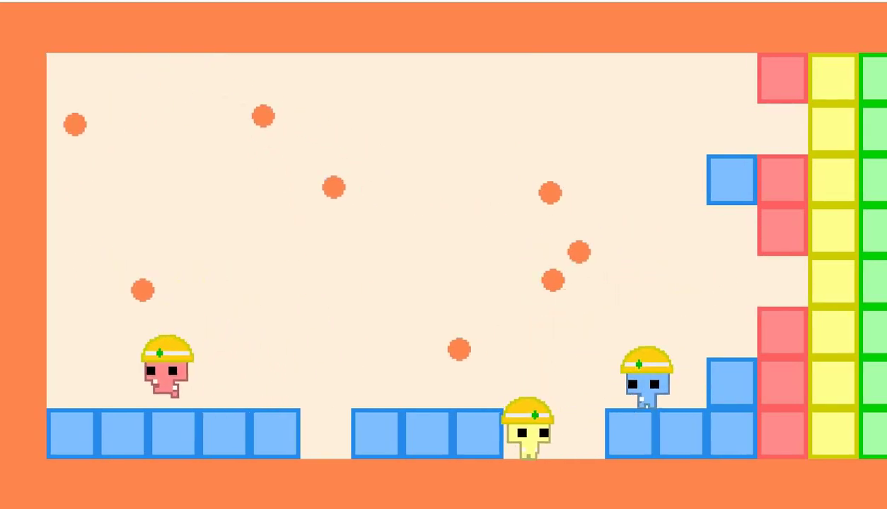
key("Up")
key("Left")
key("Up")
key("Right")
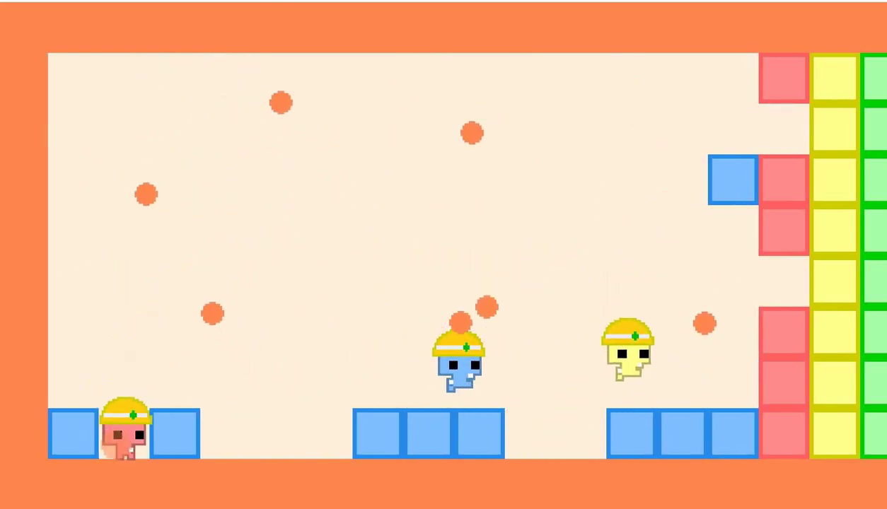
key("Right")
key("Up")
key("Right")
key("Right")
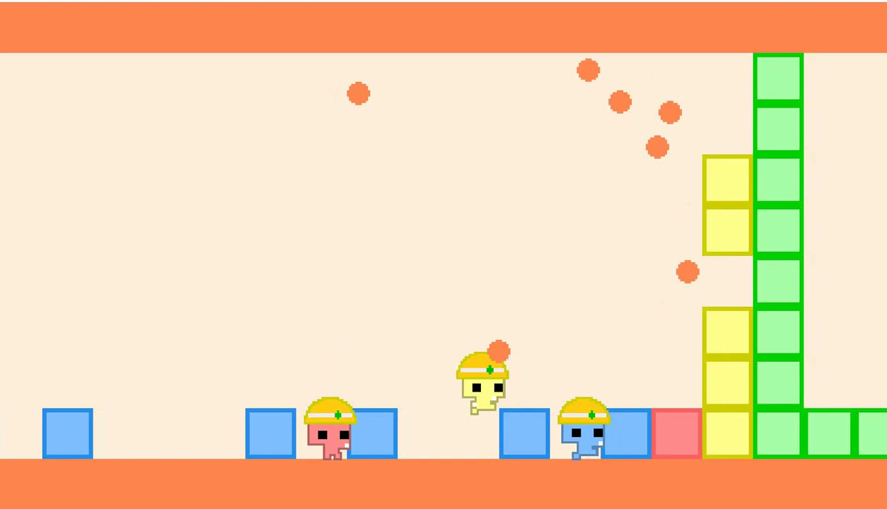
key("Right")
Step: Get blue onto the green column and then onto the yellow block
key("Up")
key("Left")
key("Up")
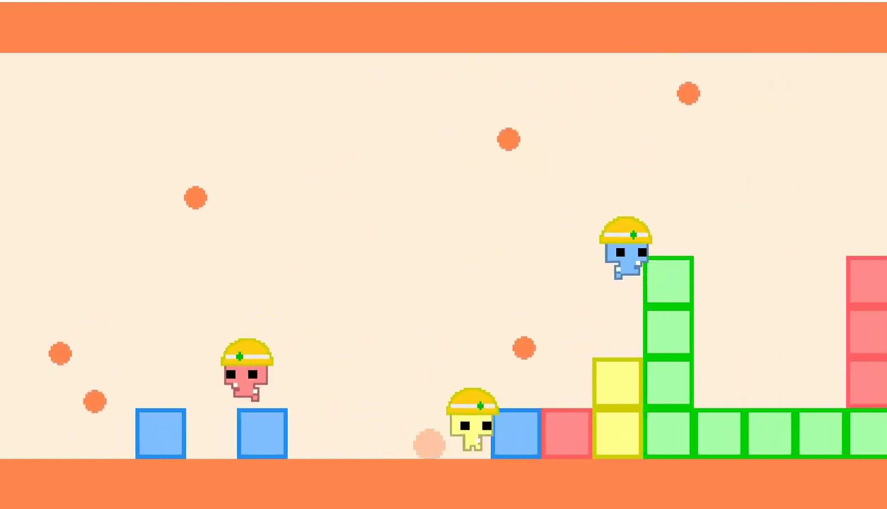
key("Up")
key("Left")
key("Up")
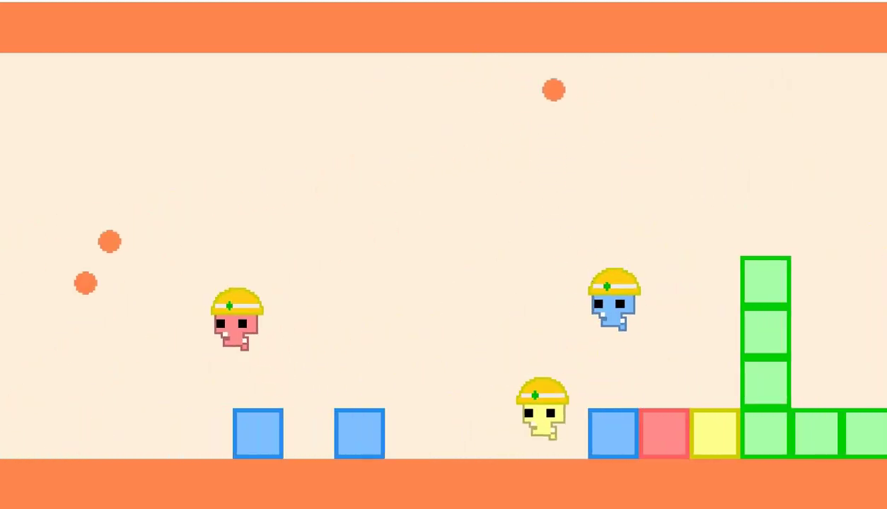
key("Right")
key("Right")
key("Up")
key("Right")
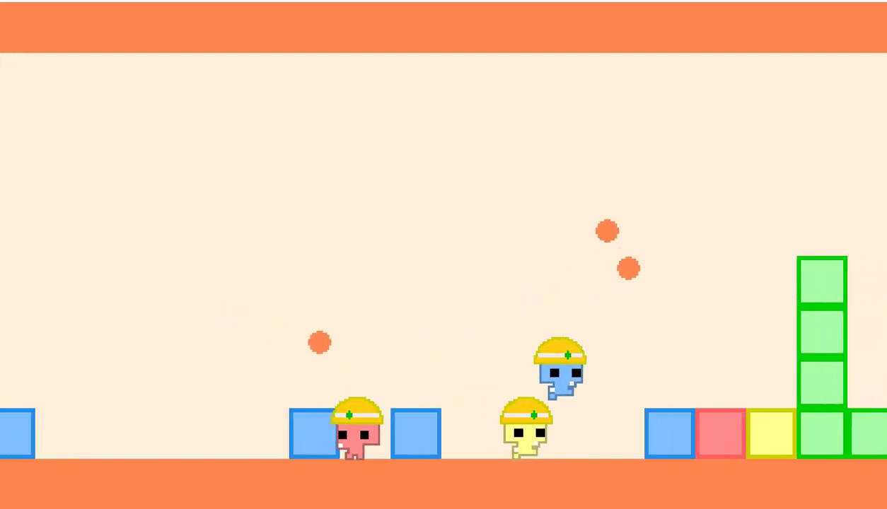
key("Right")
key("Right")
key("Up")
key("Right")
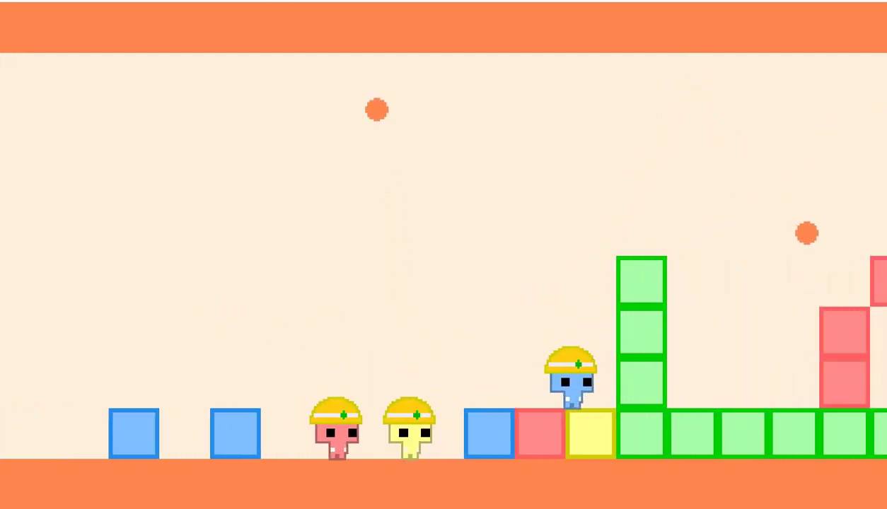
key("Right")
Step: Land blue on the right-hand green blocks and up onto the red block
key("Left")
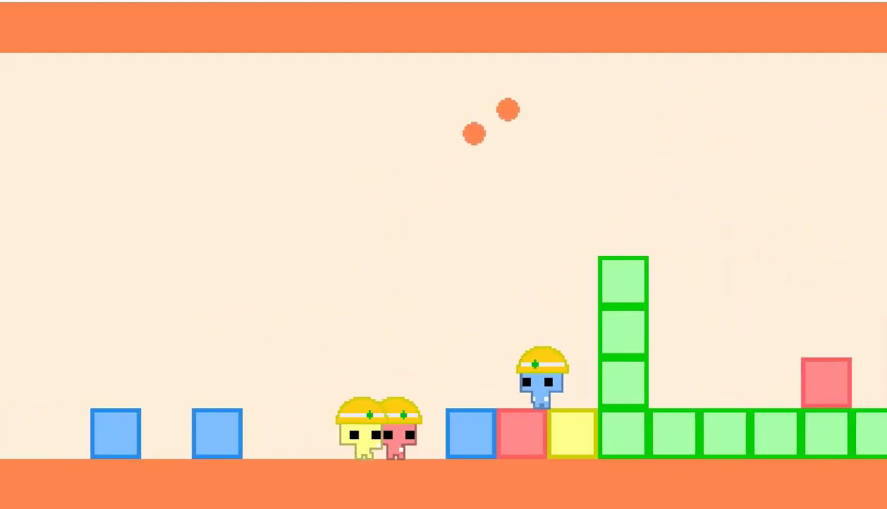
key("Up")
key("Left")
key("Up")
key("Up")
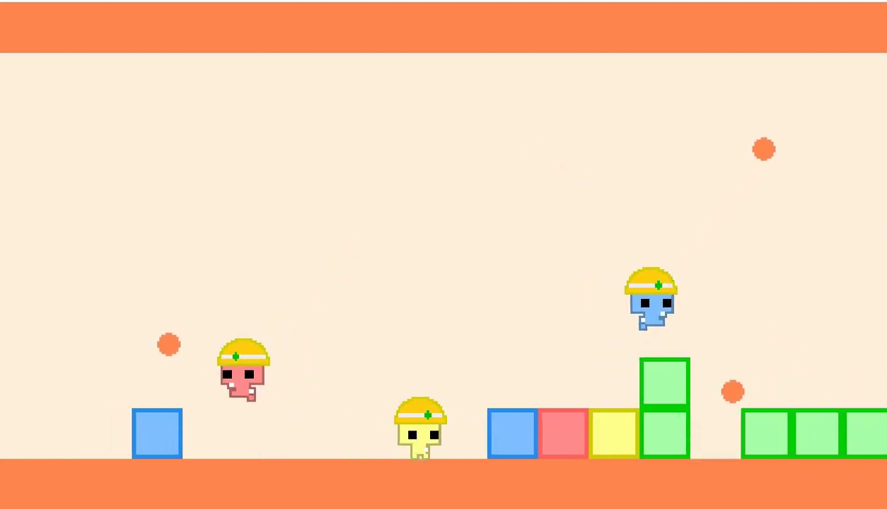
key("Right")
key("Right")
key("Up")
key("Right")
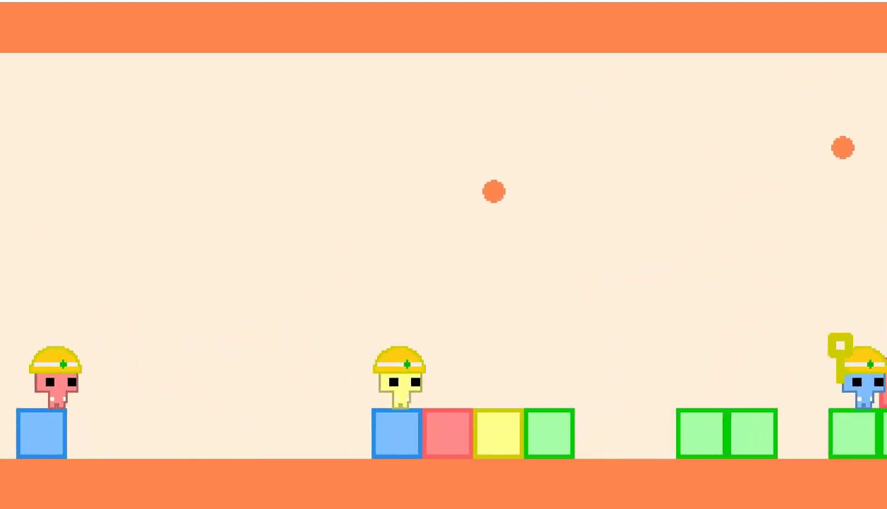
key("Up")
key("Right")
key("Up")
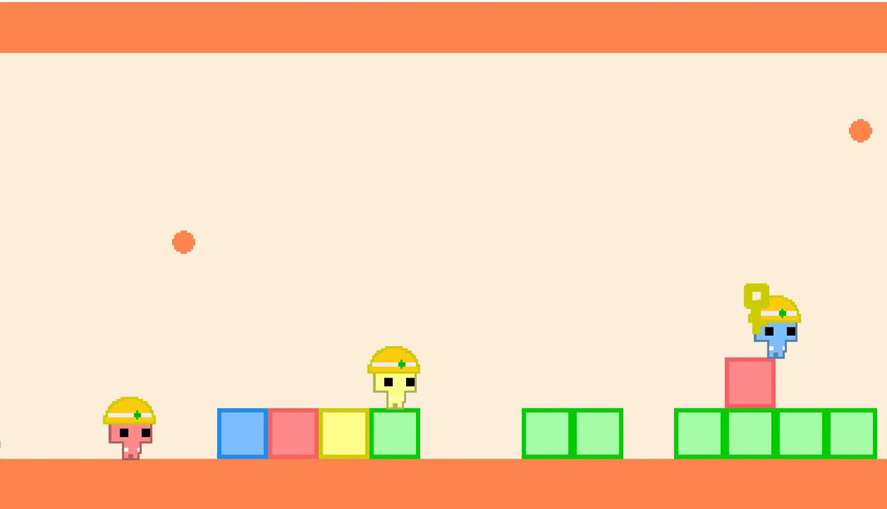
Step: Have blue grab the key from the red block and carry it left
key("Up")
key("Up")
key("Right")
key("Up")
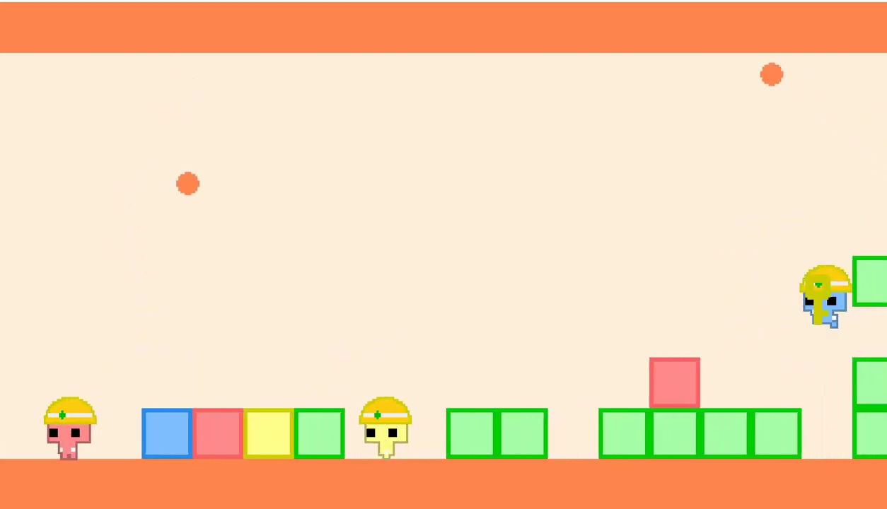
key("Left")
key("Up")
key("Left")
key("Up")
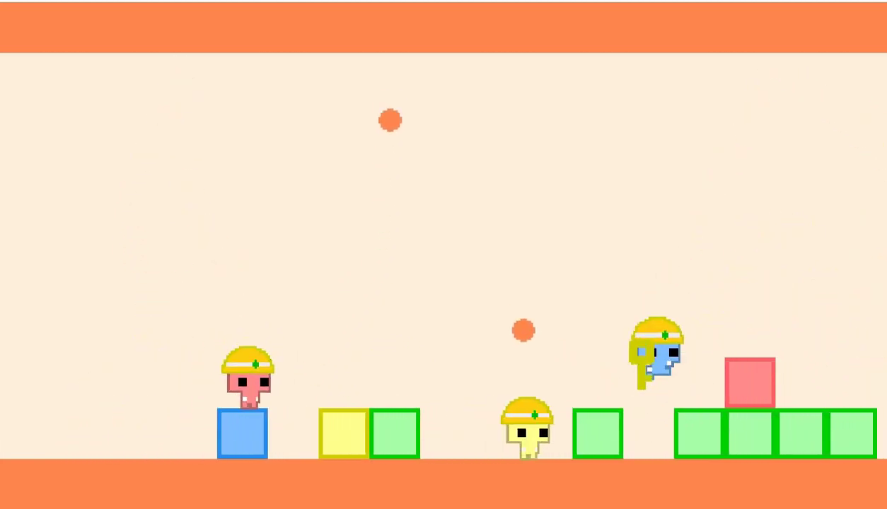
key("Up")
key("Right")
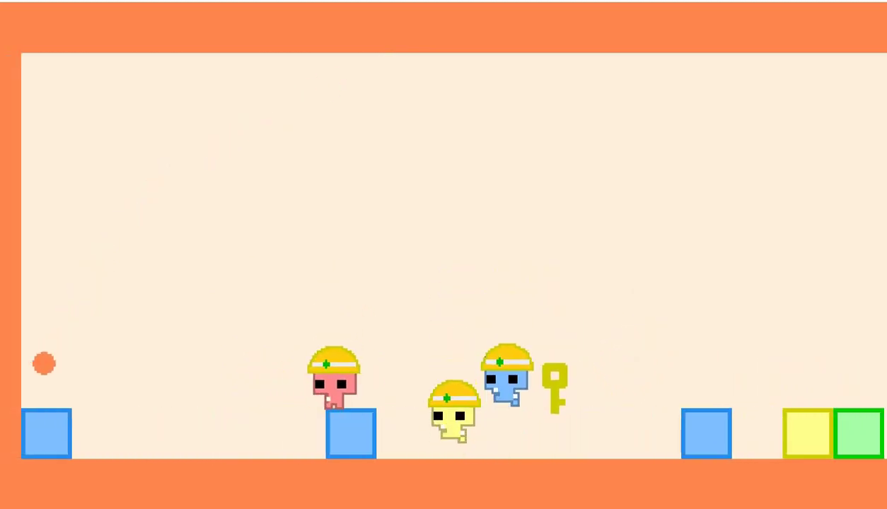
Step: Move the group left with the key, then jump blue and yellow onto the blocks
key("Up")
key("Left")
key("Up")
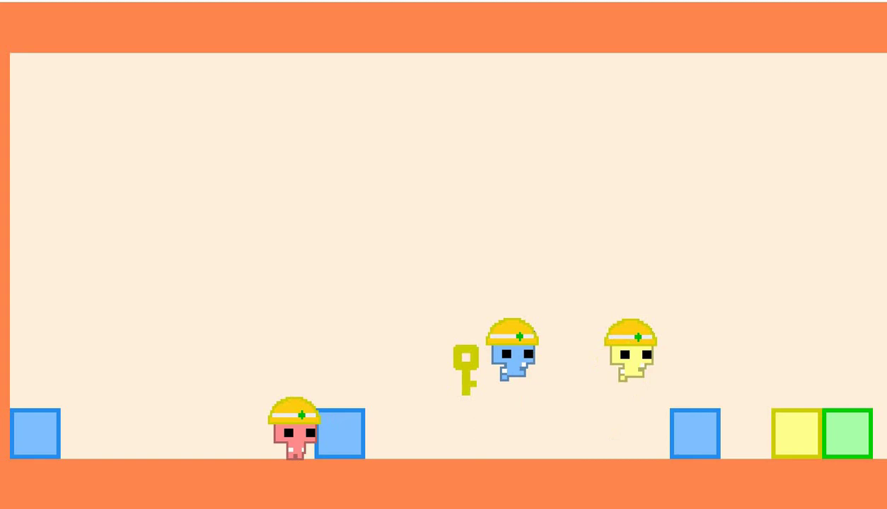
key("Right")
key("Up")
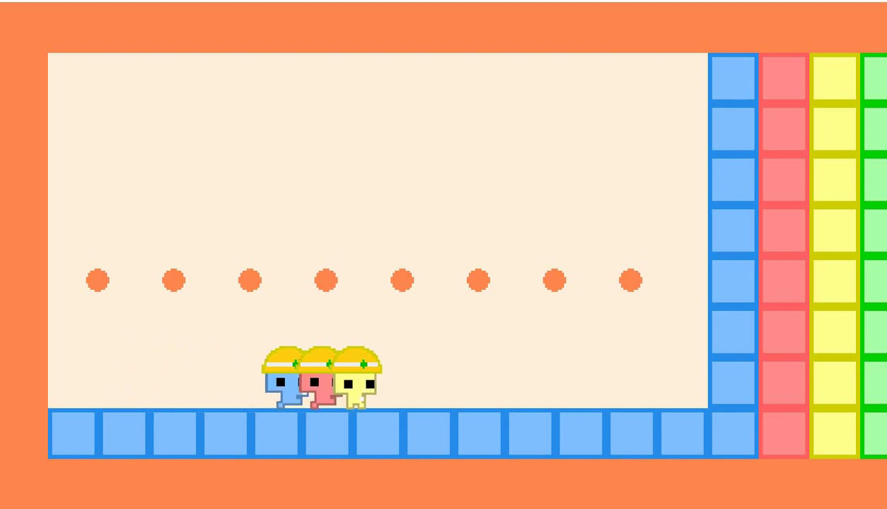
key("Right")
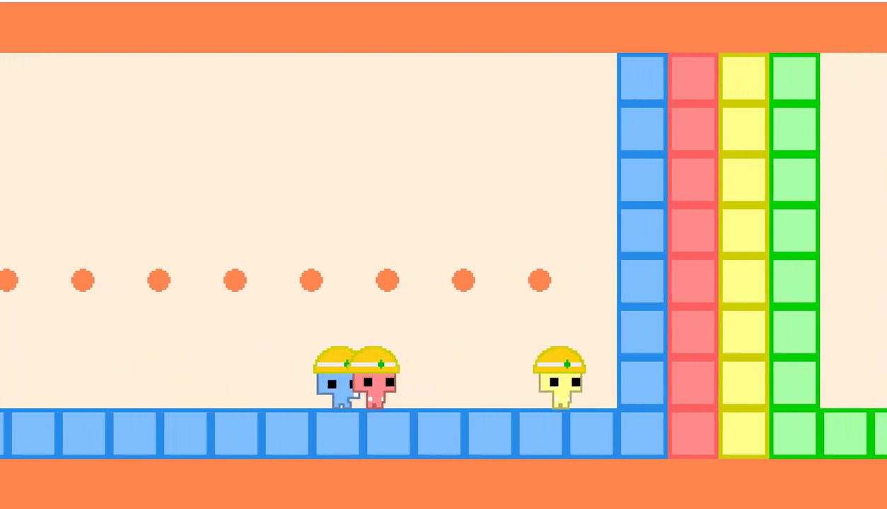
Step: Open a gap in the blue wall by jumping beside the coloured wall
key("Up")
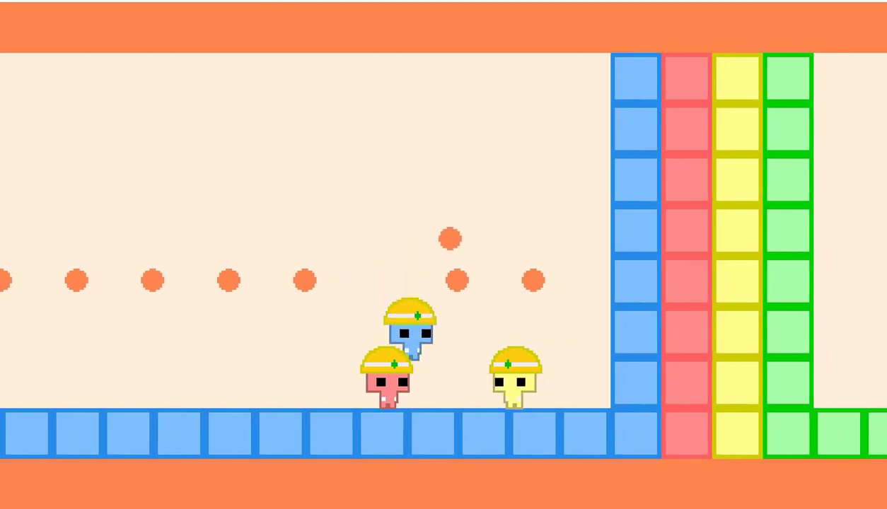
key("Up")
key("Up")
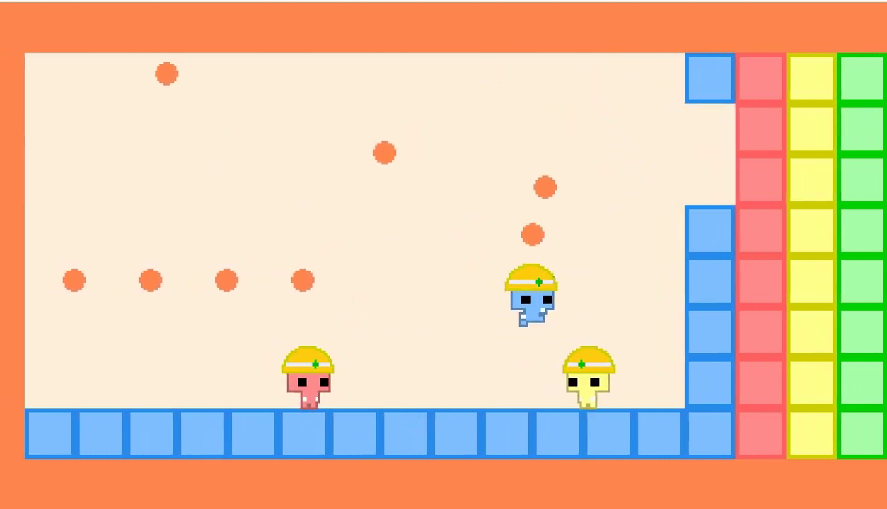
key("Up")
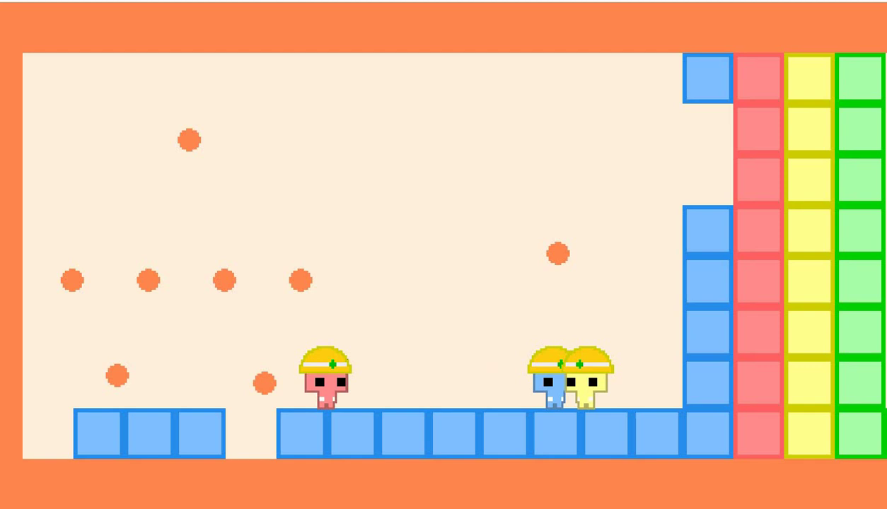
key("Up")
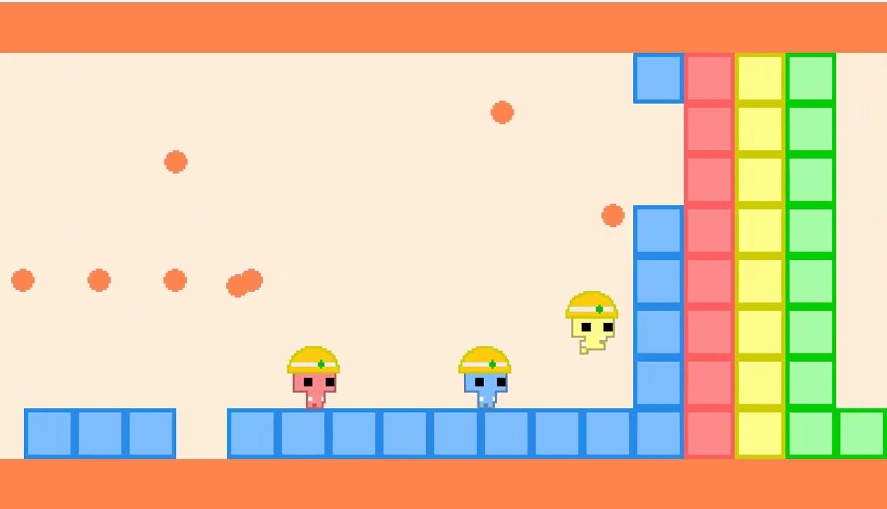
key("Up")
key("Up")
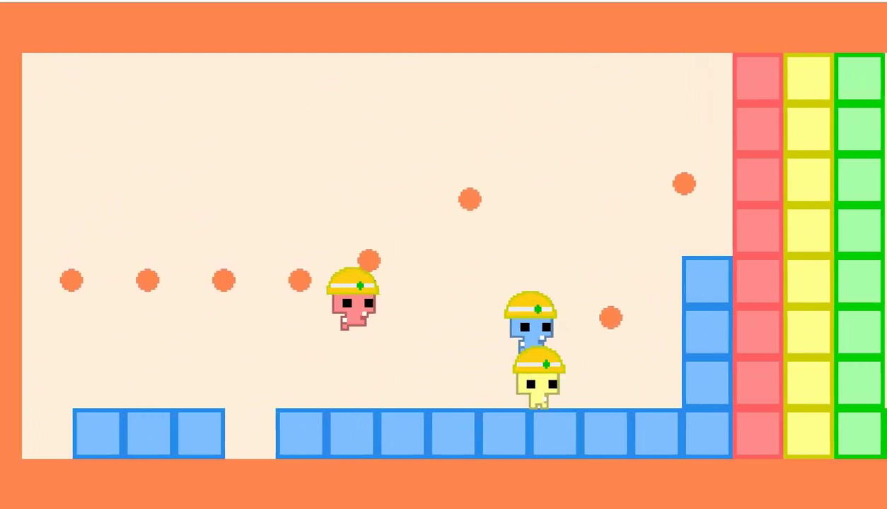
key("Up")
key("Up")
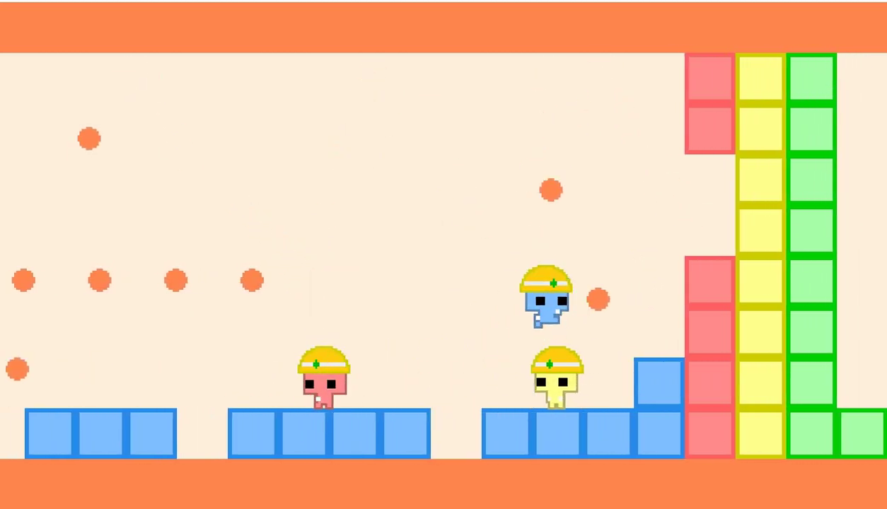
key("Up")
key("Up")
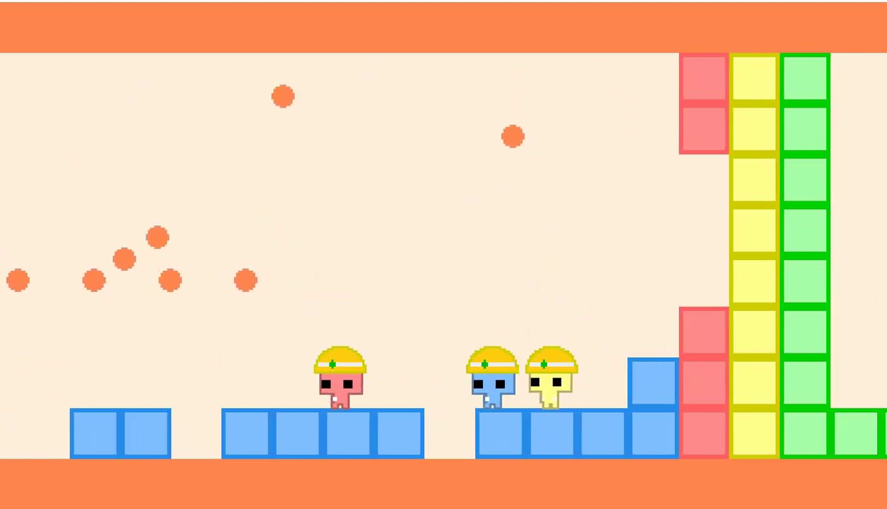
key("Up")
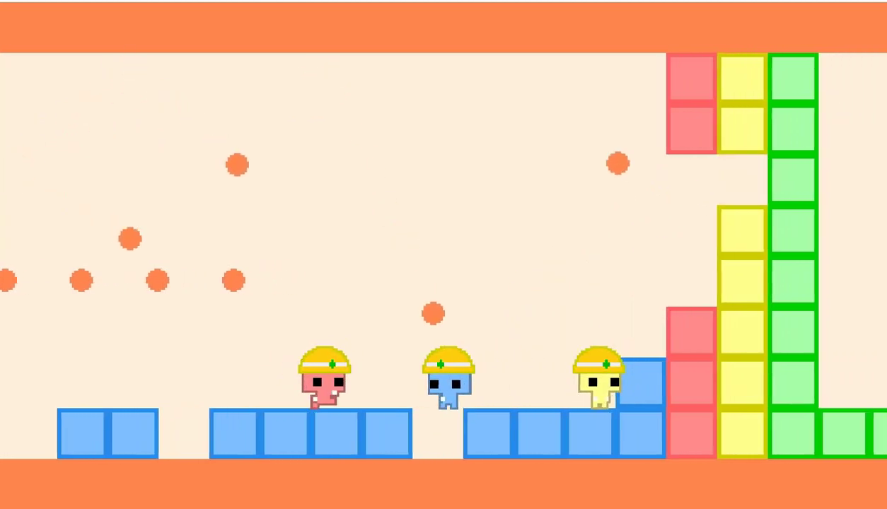
Step: Bring blue beside yellow and jump to clear the red and yellow blocks
key("Right")
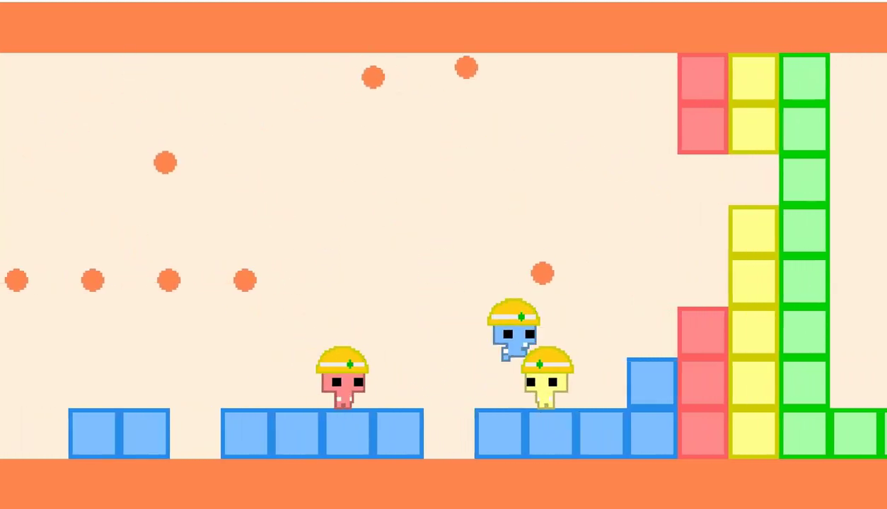
key("Up")
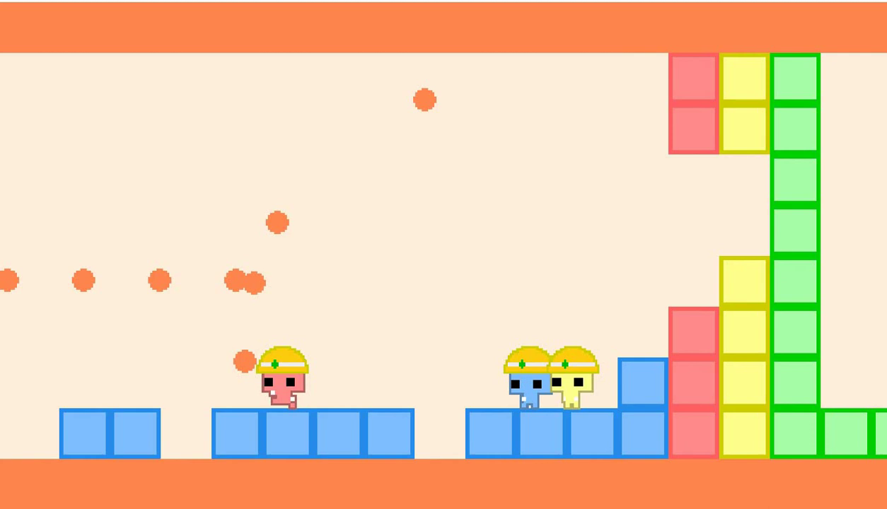
key("Right")
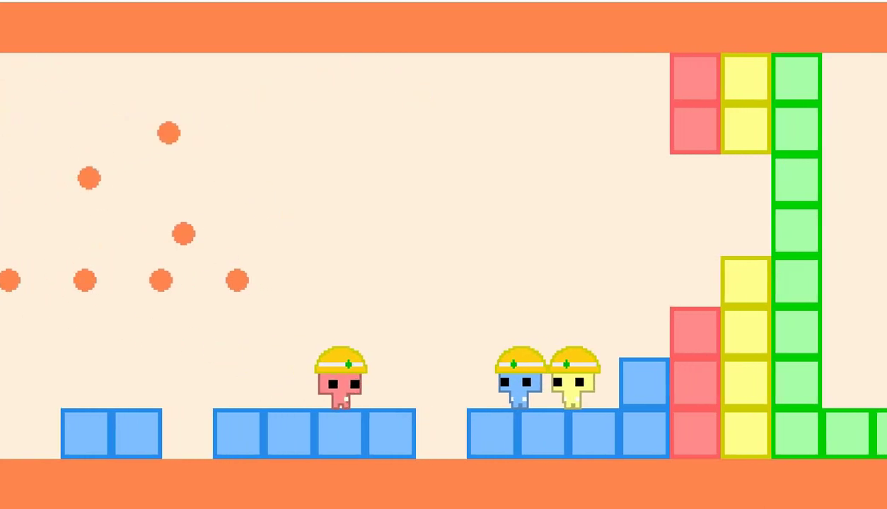
key("Left")
key("Up")
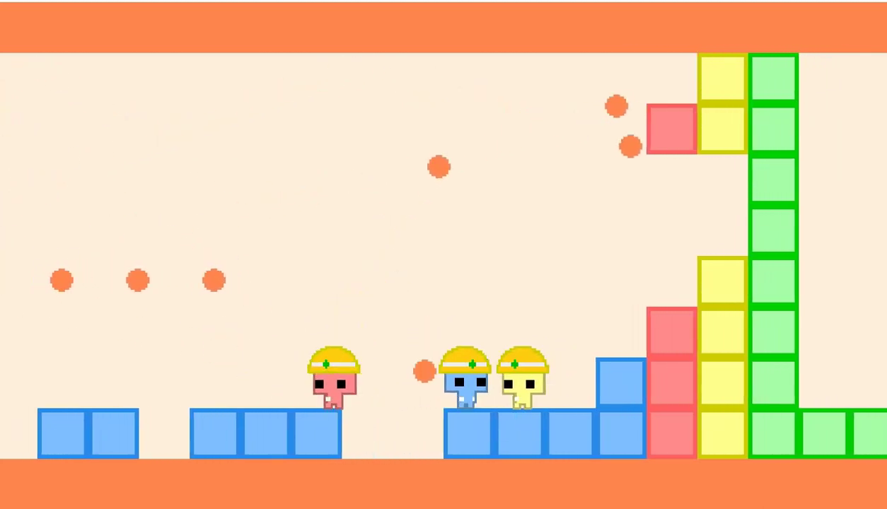
key("Up")
key("Up")
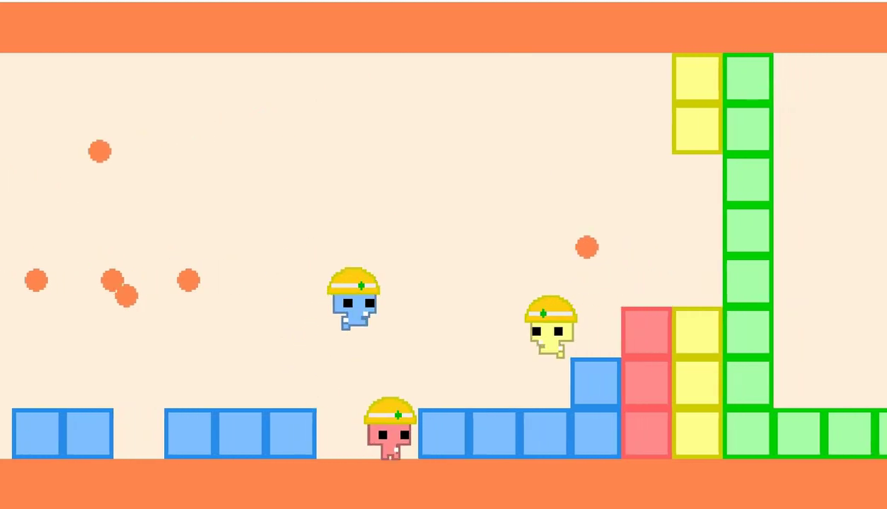
key("Right")
Step: Jump blue and yellow over the gaps near the right-hand blocks
key("Up")
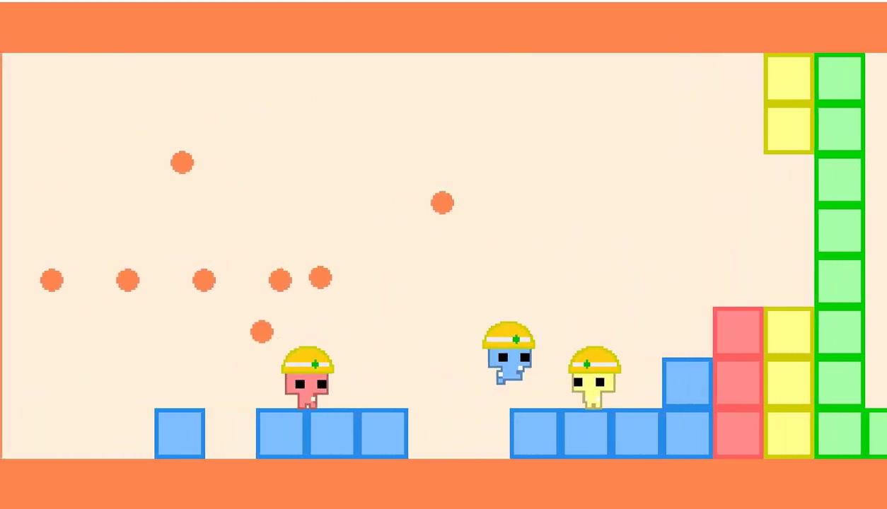
key("Up")
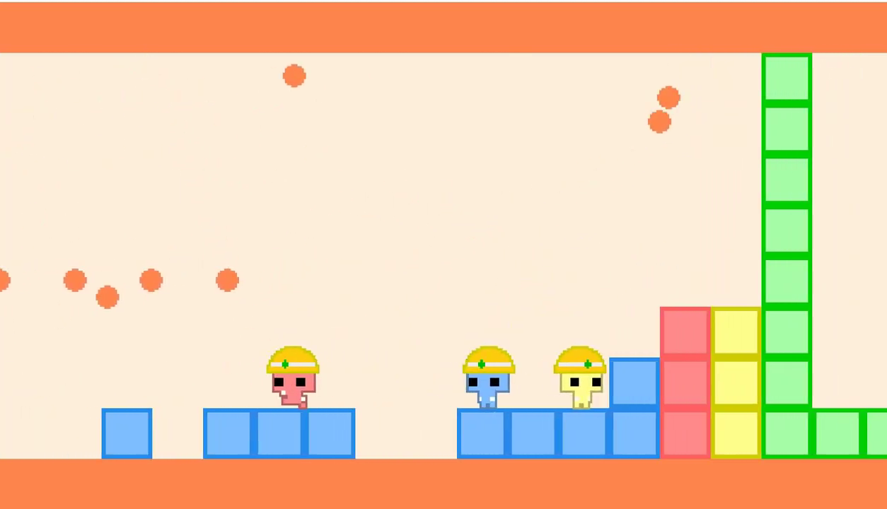
key("Up")
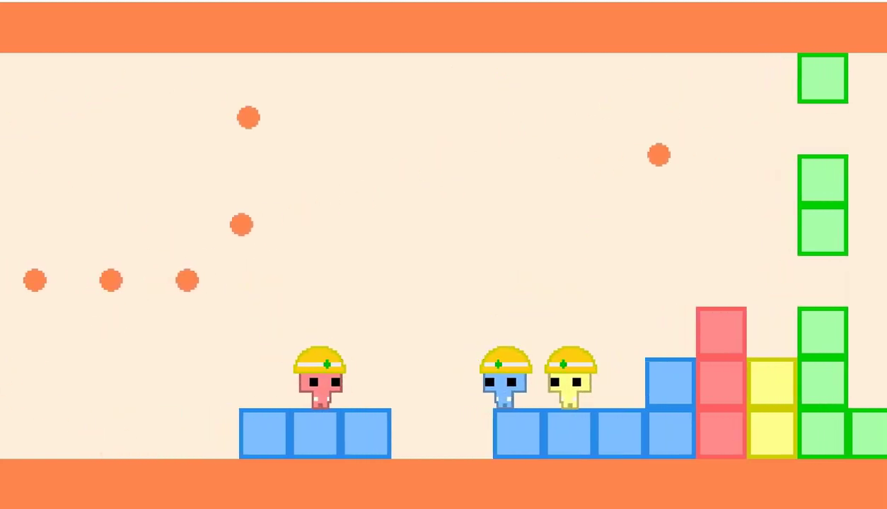
key("Up")
key("Up")
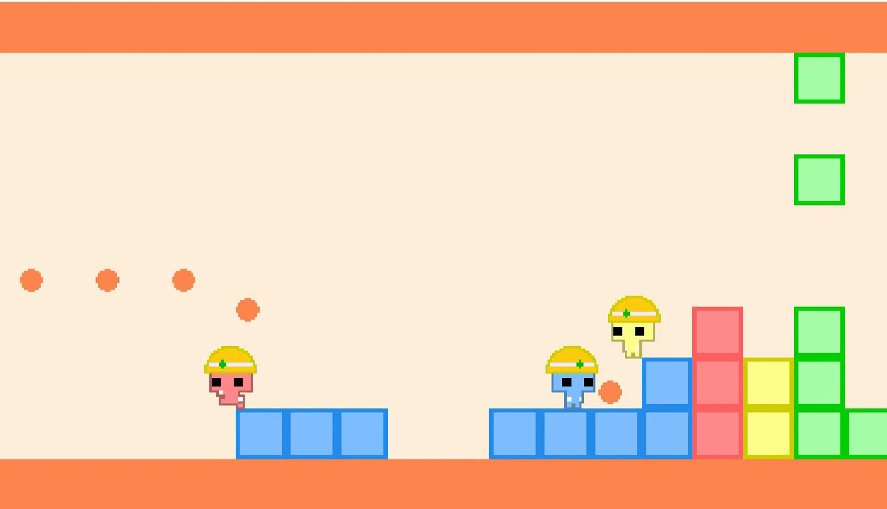
key("Up")
Step: Jump pink across the blue-block gaps and land on the yellow block
key("Up")
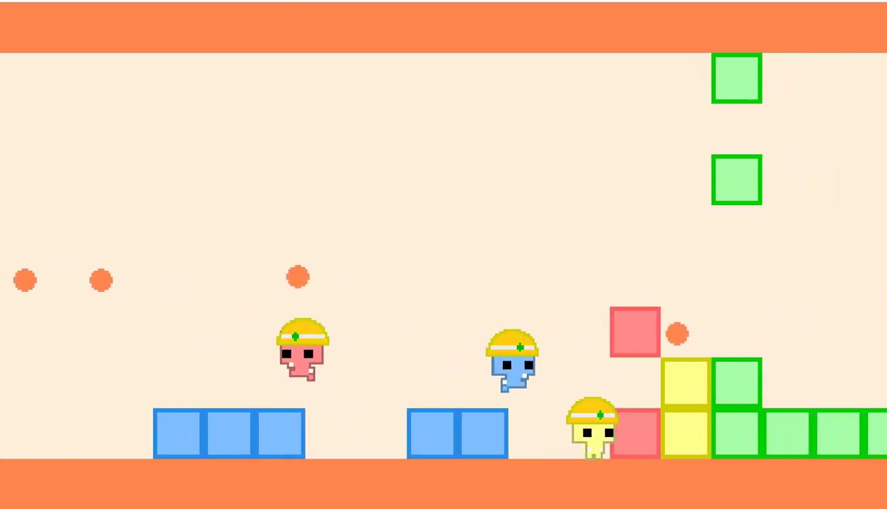
key("Up")
key("Up")
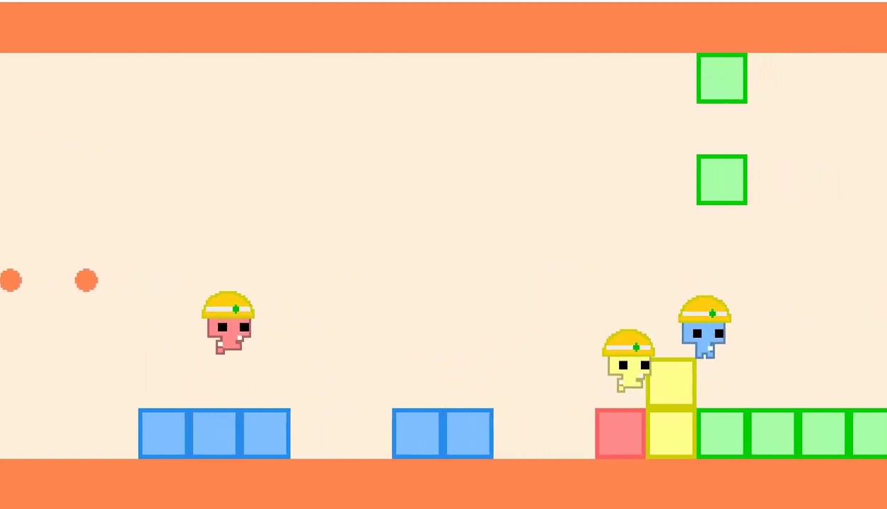
key("Right")
key("Right")
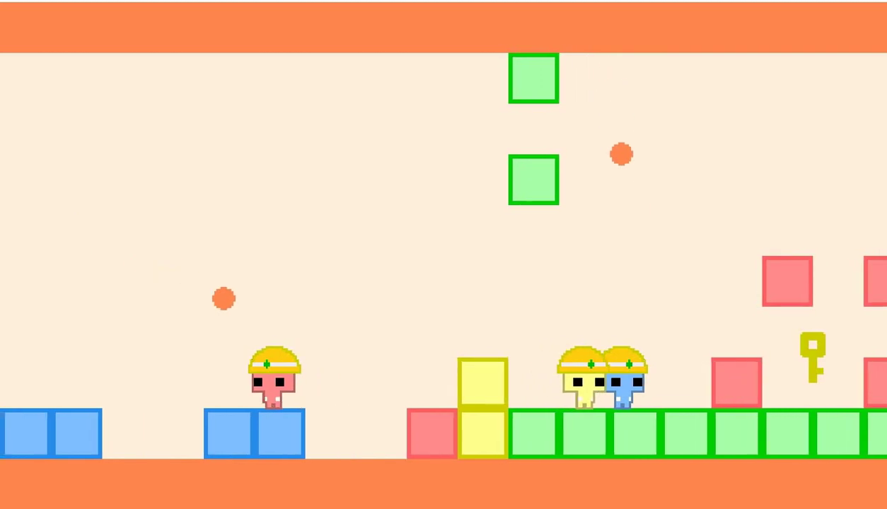
key("Up")
key("Right")
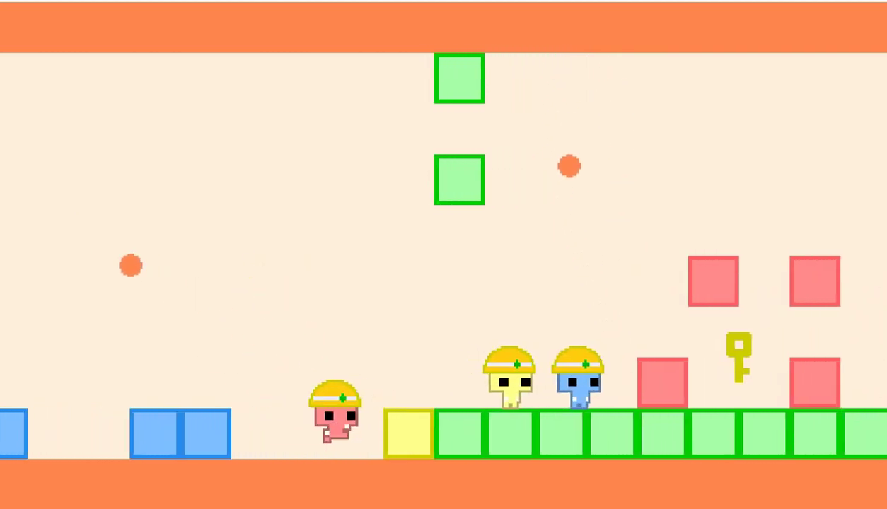
Step: Jump blue over the red block to grab the key and carry it to the wall
key("Up")
key("Right")
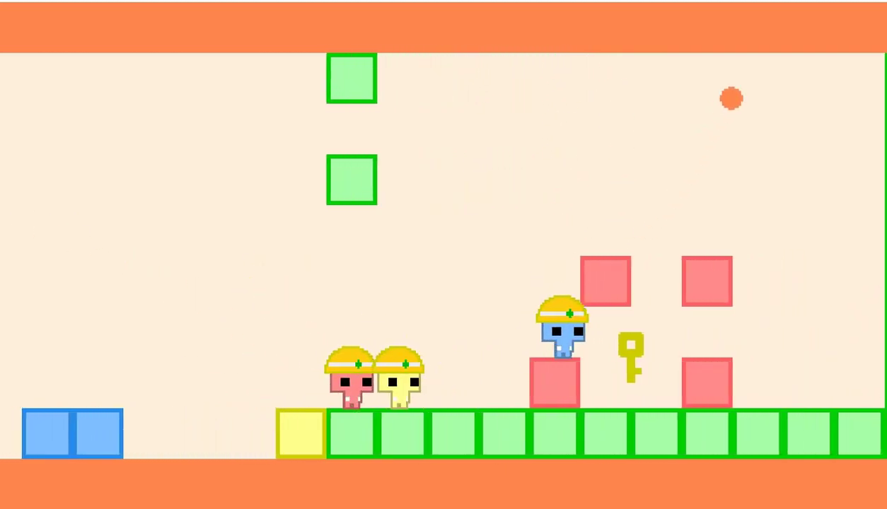
key("Up")
key("Right")
key("Up")
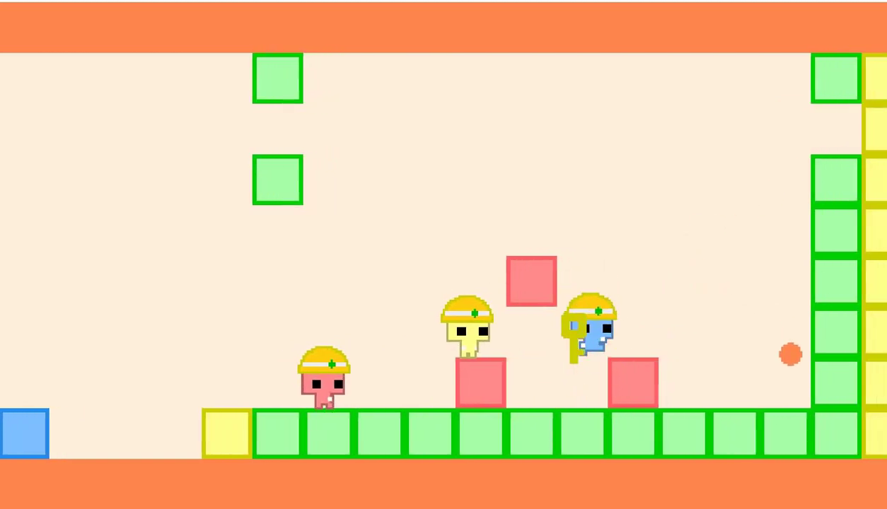
key("Up")
key("Left")
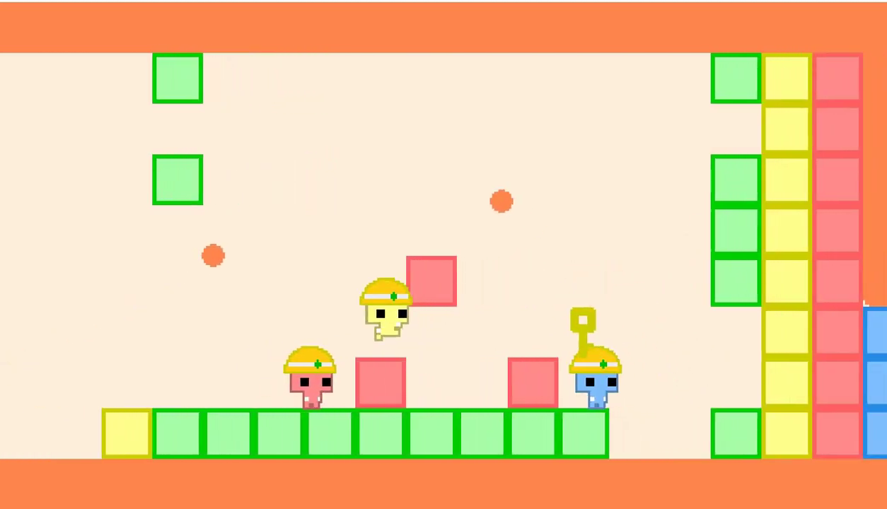
key("Up")
Step: Regroup pink and yellow, then walk blue with the key into the black door
key("Left")
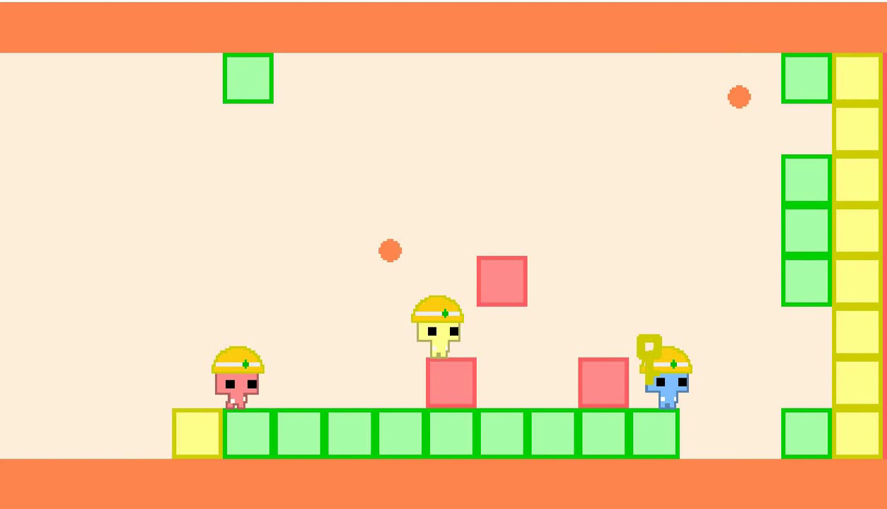
key("Up")
key("Up")
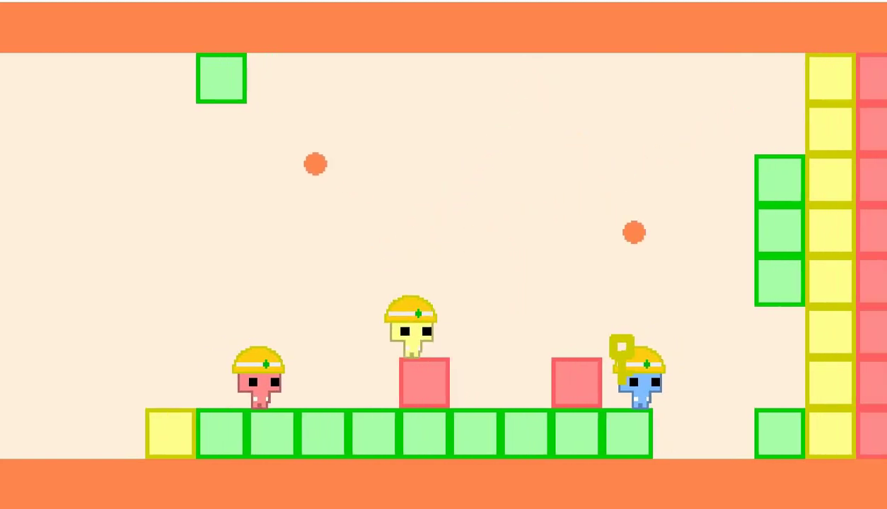
key("Right")
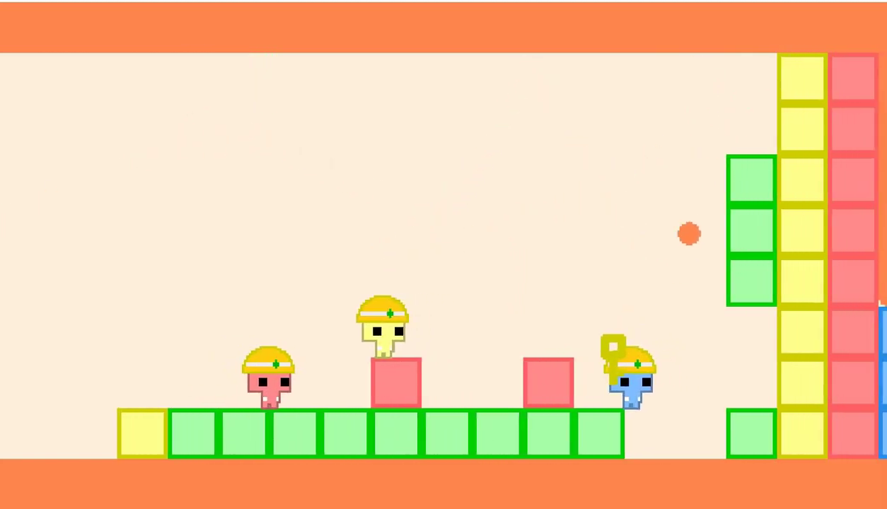
key("Right")
key("Up")
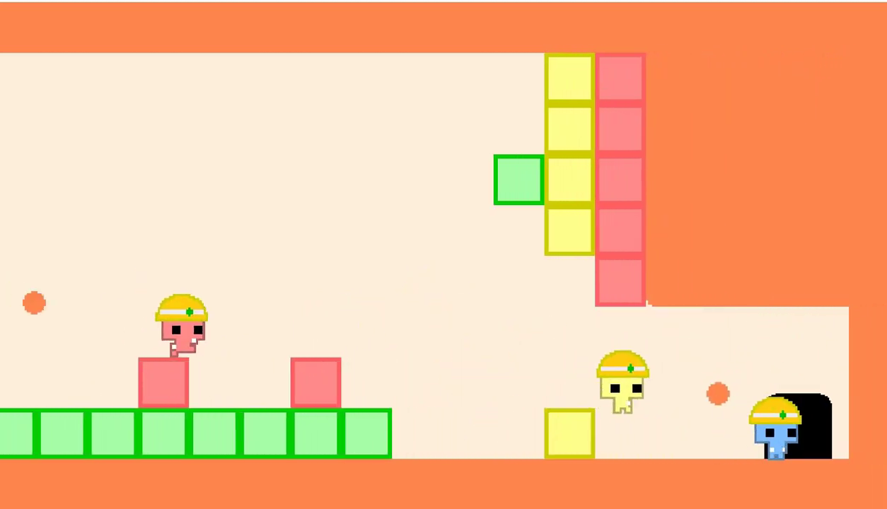
key("Right")
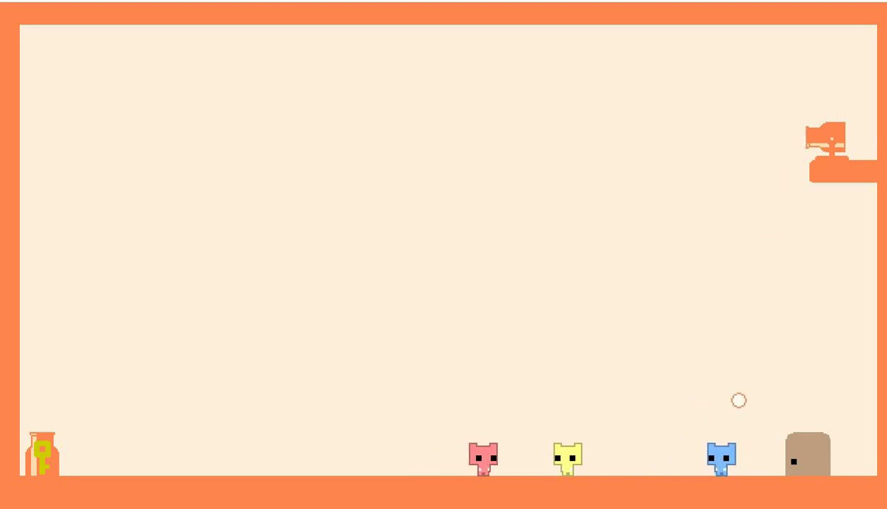
key("Up")
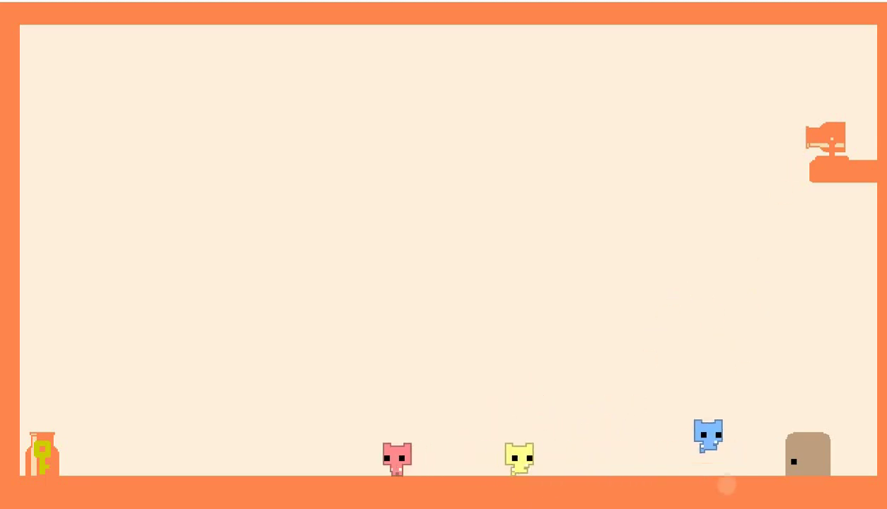
key("Right")
key("Right")
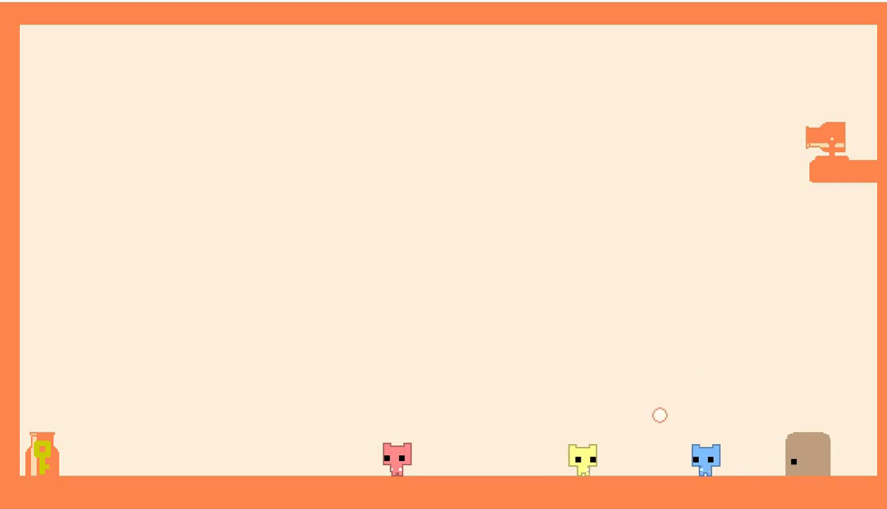
key("Up")
key("Left")
key("Up")
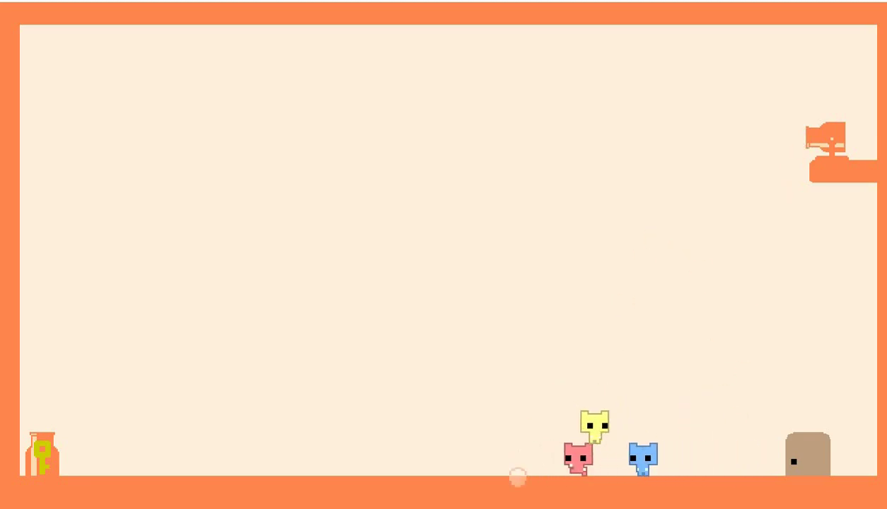
key("Right")
key("Right")
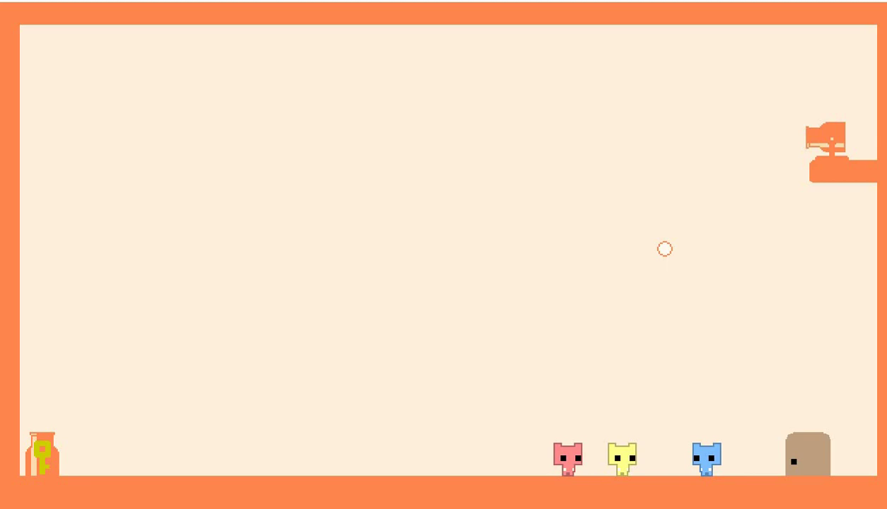
key("Left")
key("Up")
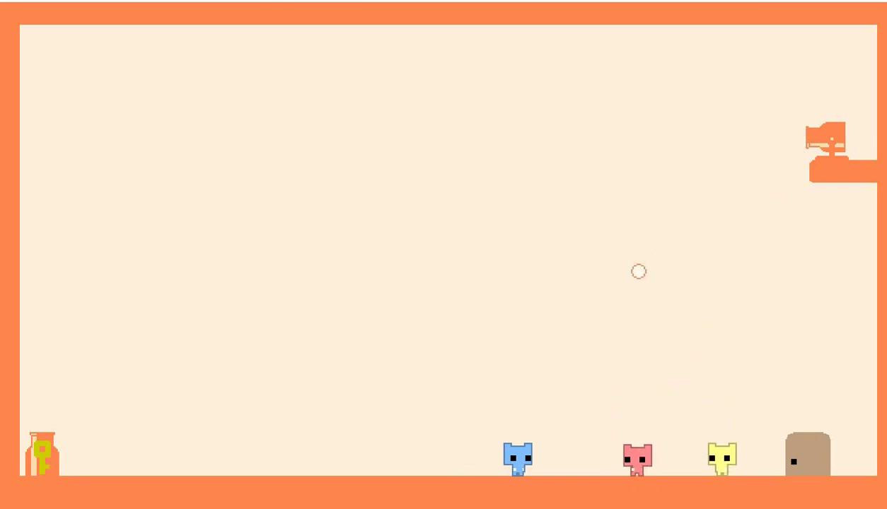
key("Left")
key("Left")
key("Left")
key("Up")
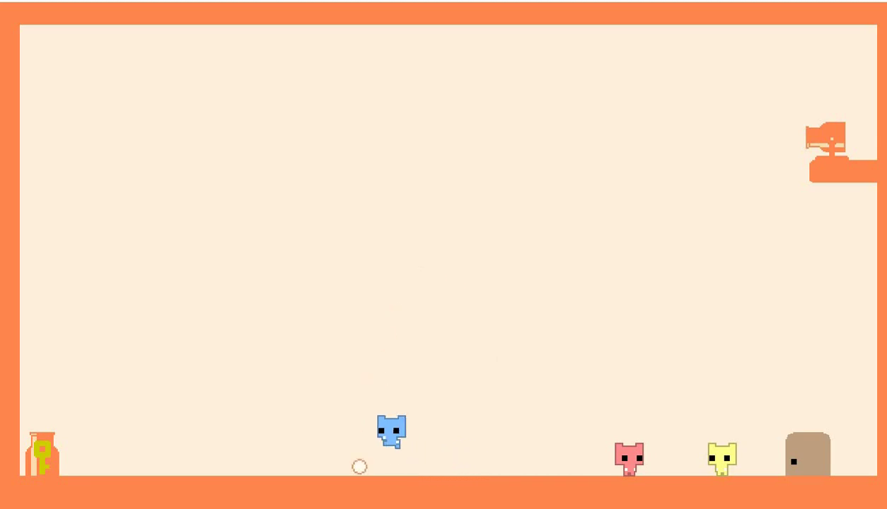
key("Left")
key("Right")
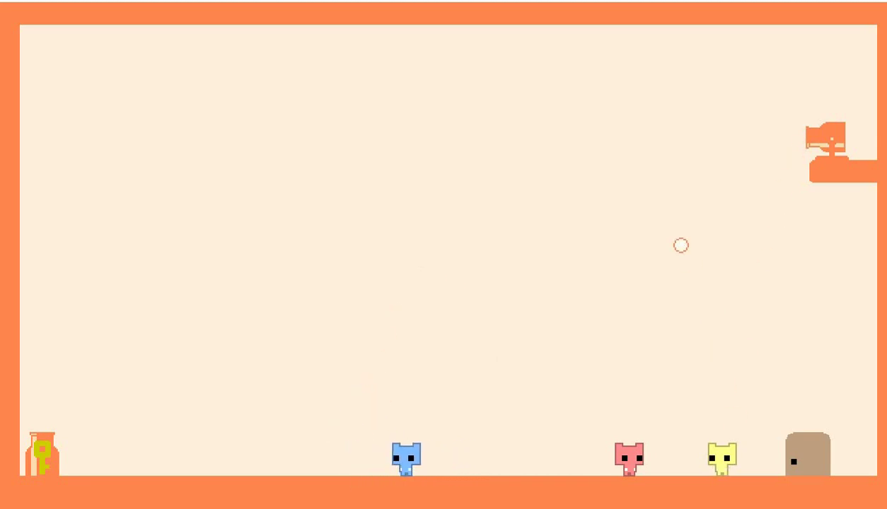
key("Right")
key("Right")
key("Left")
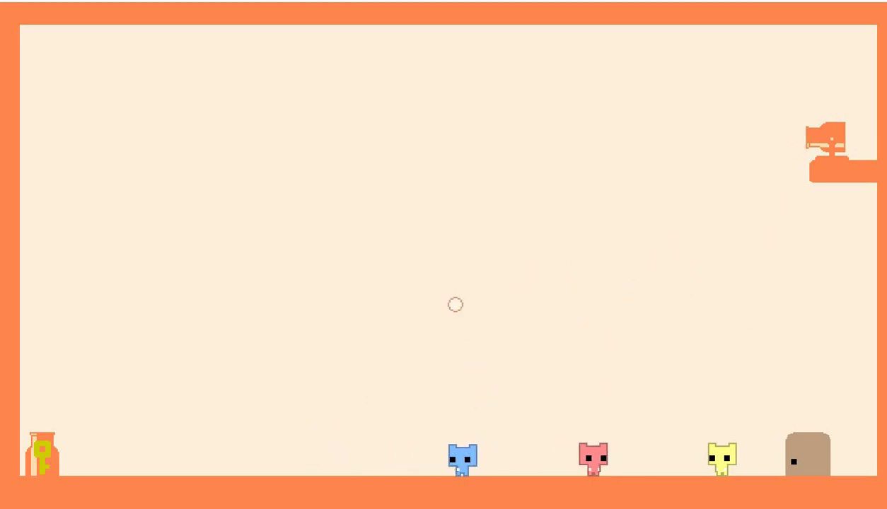
key("Left")
key("Left")
key("Left")
key("space")
key("Left")
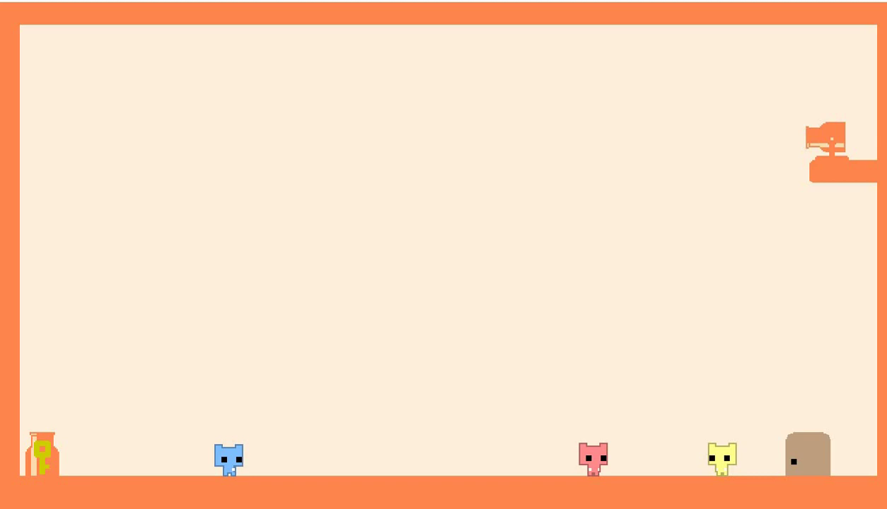
key("Right")
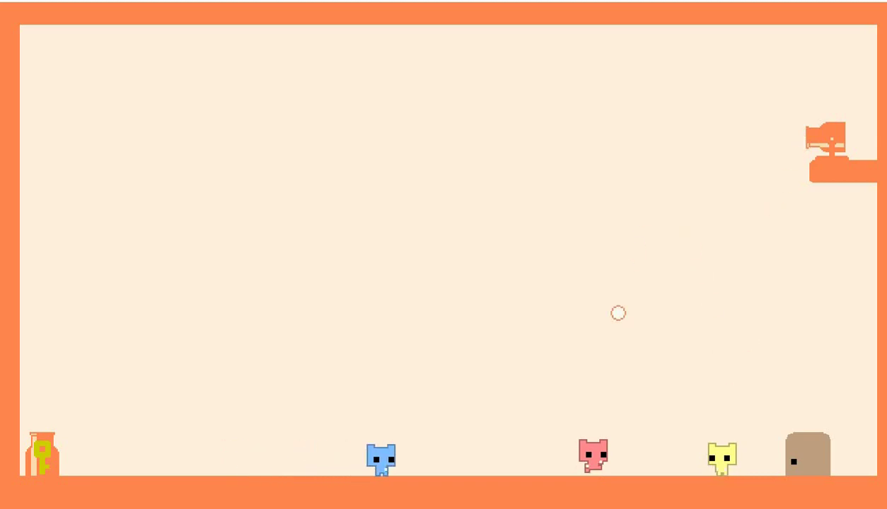
key("Right")
key("space")
key("Left")
key("Left")
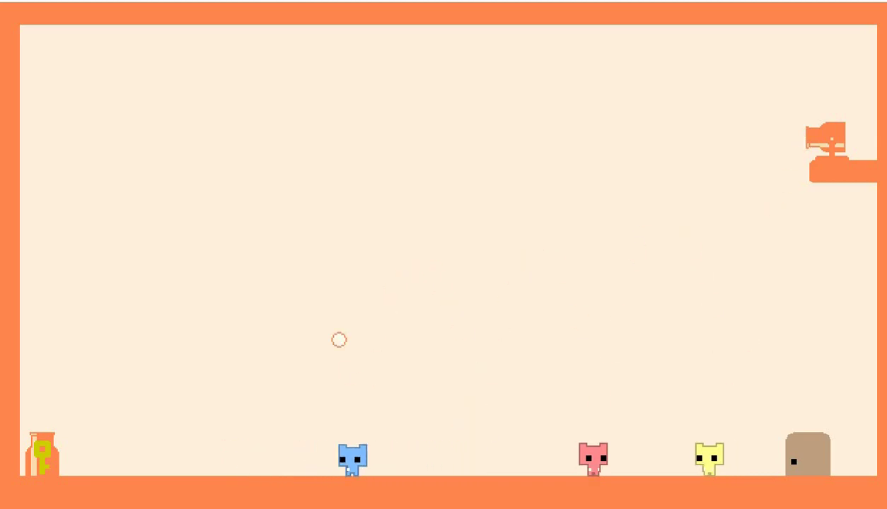
key("Left")
key("space")
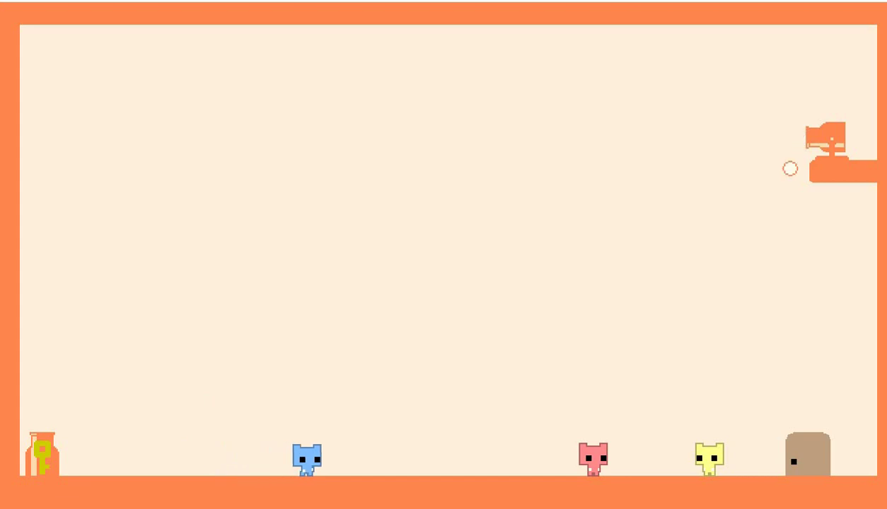
key("Right")
key("Right")
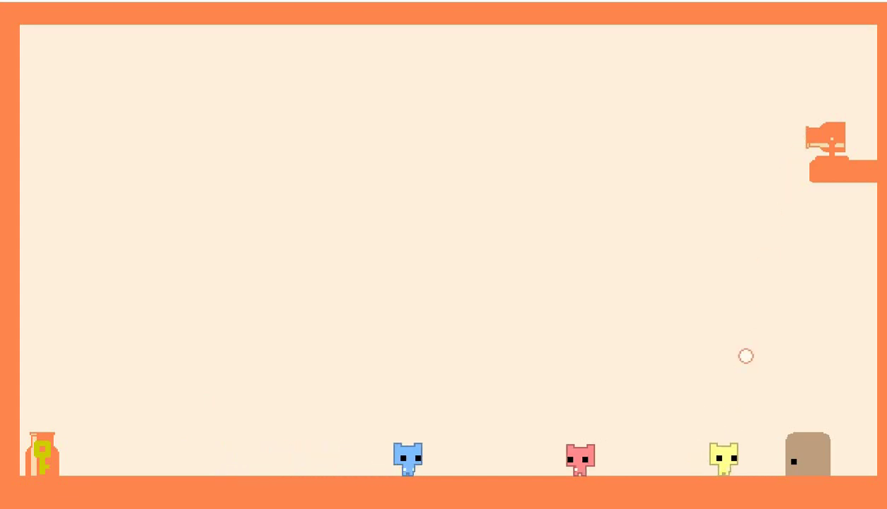
key("Left")
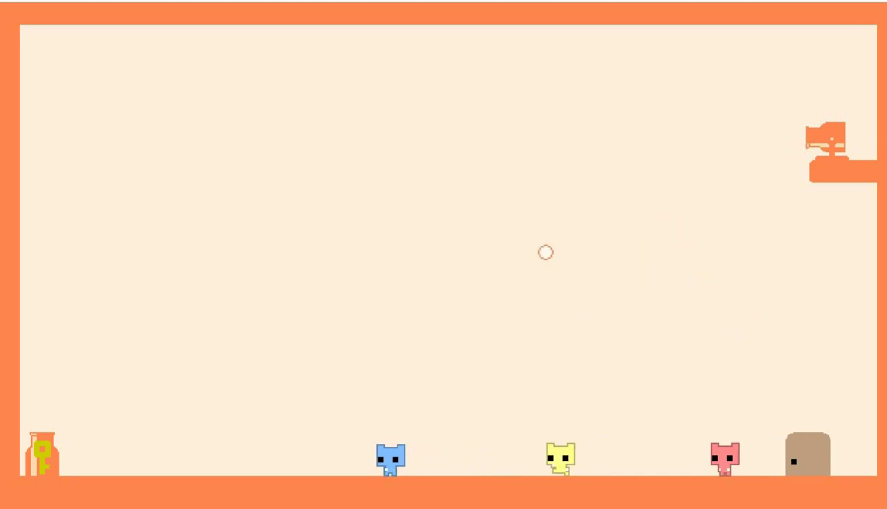
key("Left")
key("Left")
key("Left")
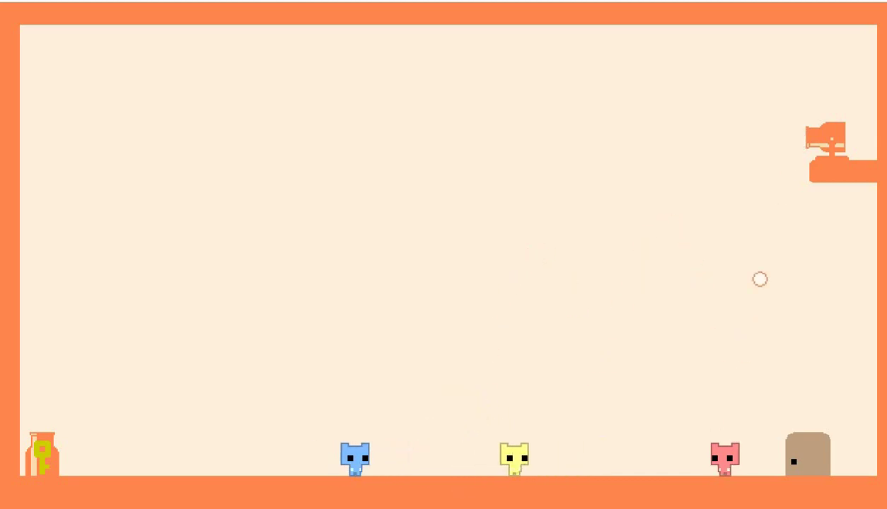
key("Right")
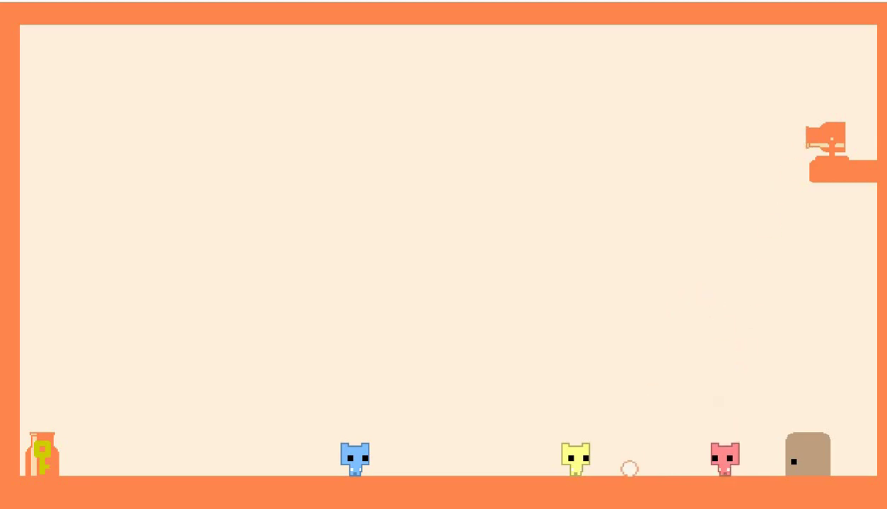
key("Up")
key("Left")
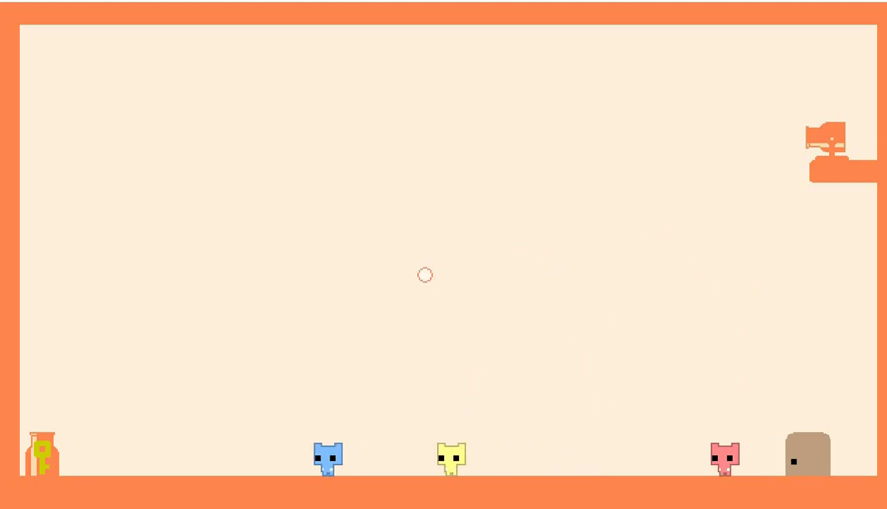
key("Up")
key("Left")
key("Left")
key("Left")
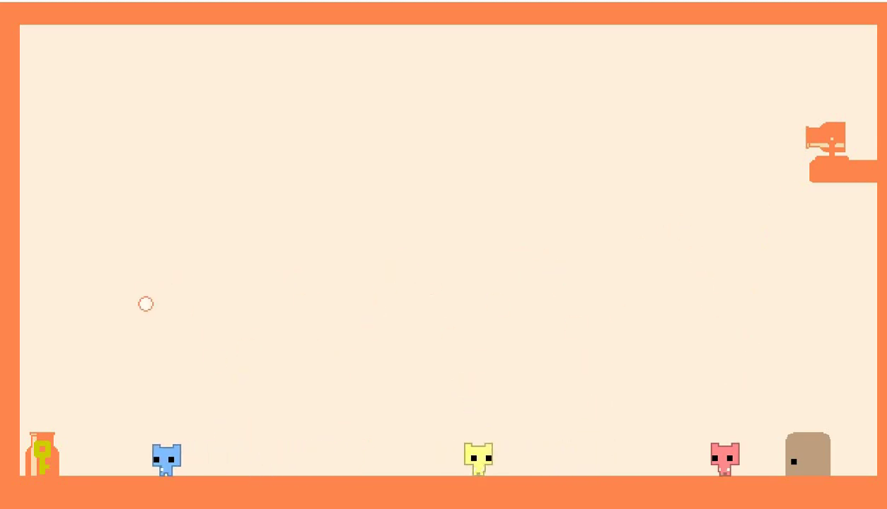
key("Left")
key("Up")
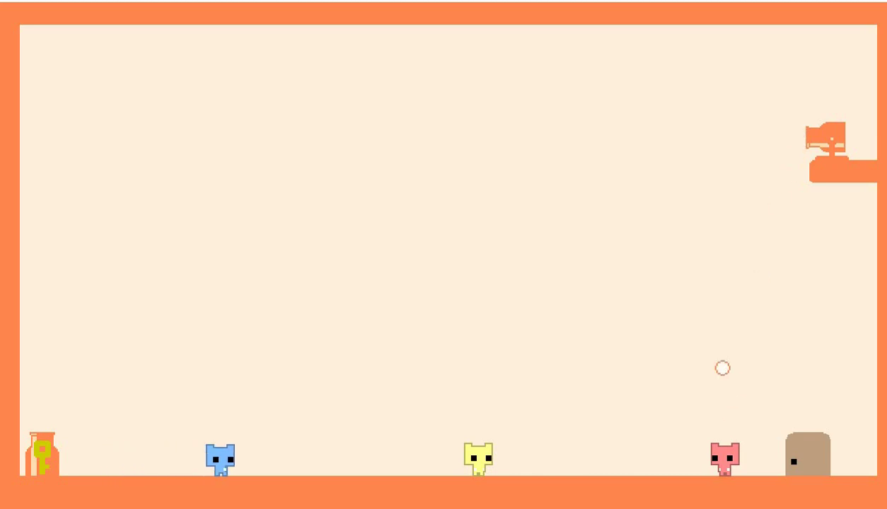
key("Right")
key("Right")
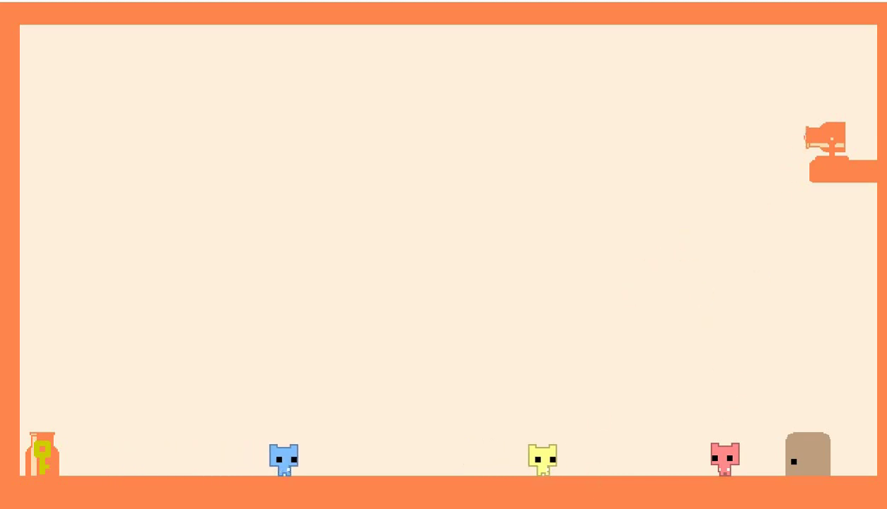
key("Up")
key("Right")
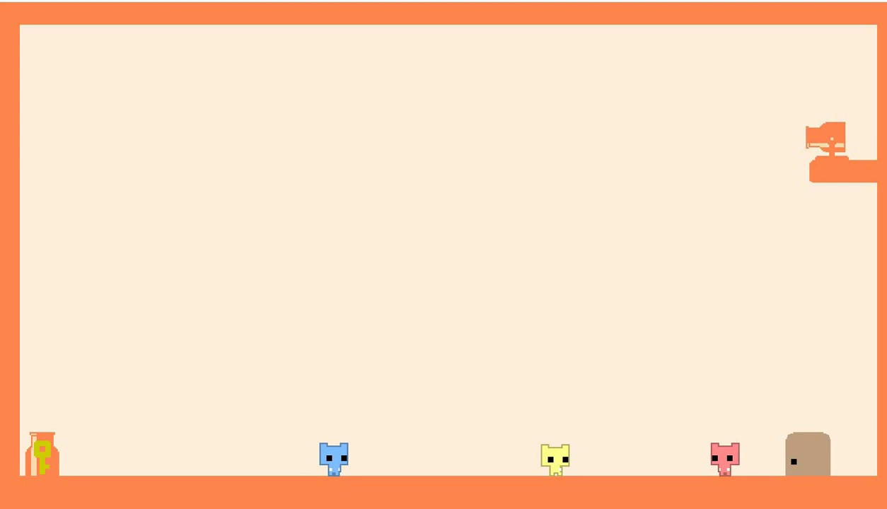
key("Right")
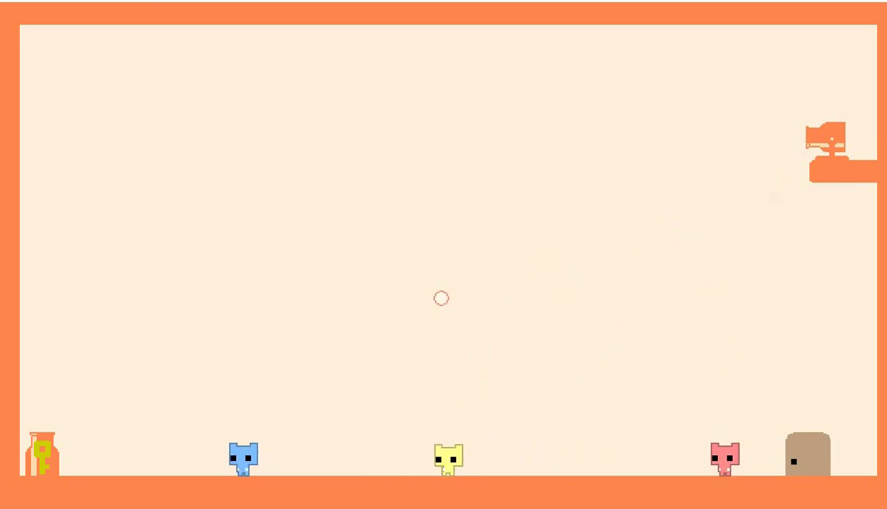
Step: Walk the yellow cat left, then shift the blue cat left and back right
key("Left")
key("Left")
key("Left")
key("Left")
key("Left")
key("Up")
key("Left")
key("Left")
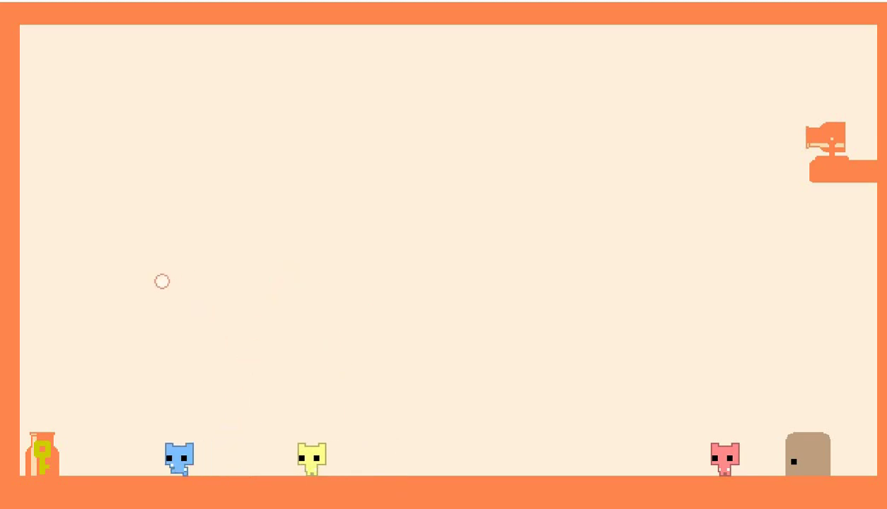
key("Up")
key("Left")
key("Right")
key("Right")
key("Right")
key("Right")
key("Right")
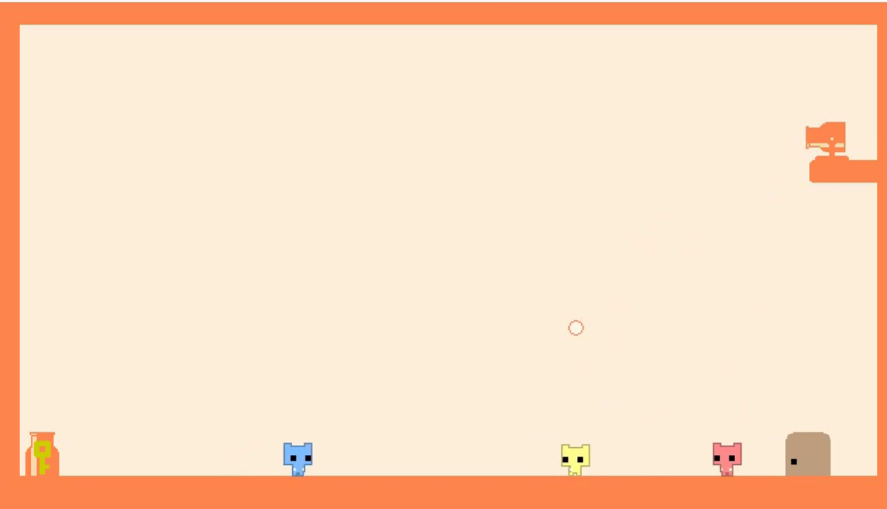
Step: Move the blue and yellow cats left with jumps, then back to the right
key("Left")
key("Up")
key("Left")
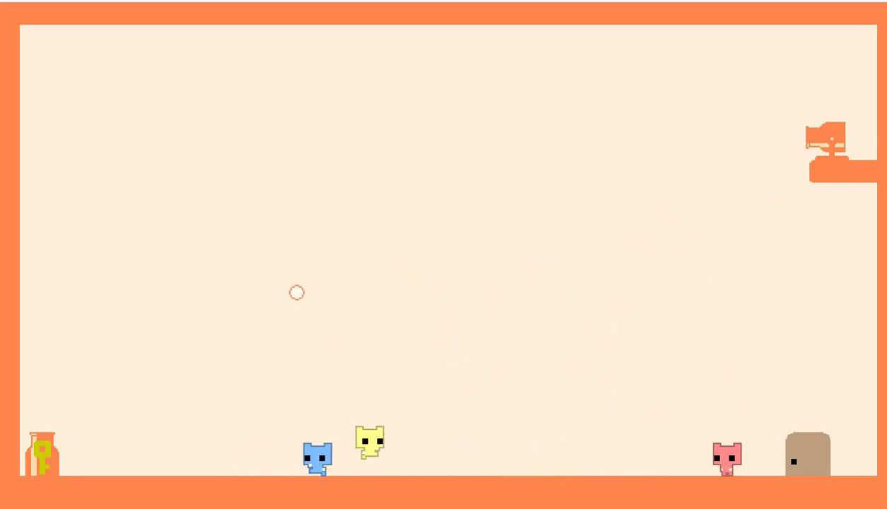
key("Left")
key("Up")
key("Left")
key("Right")
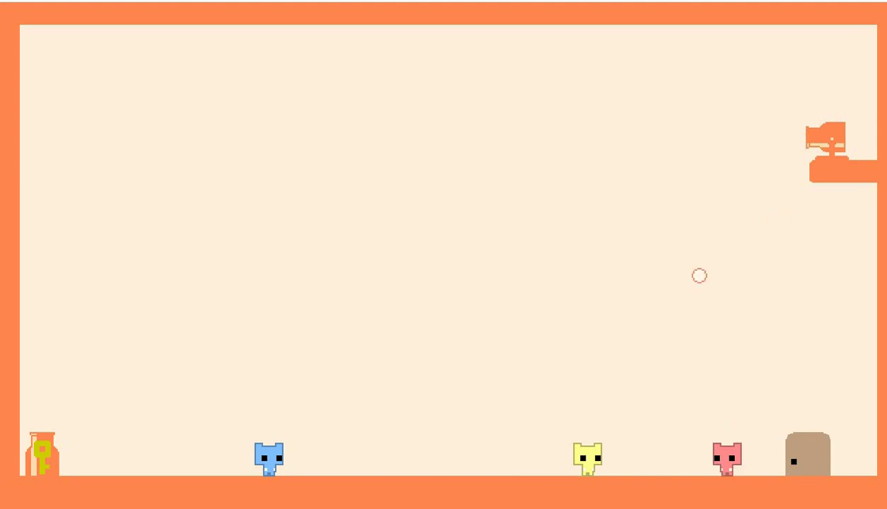
Step: Walk the yellow cat left with a jump, then bring it back right
key("Left")
key("Left")
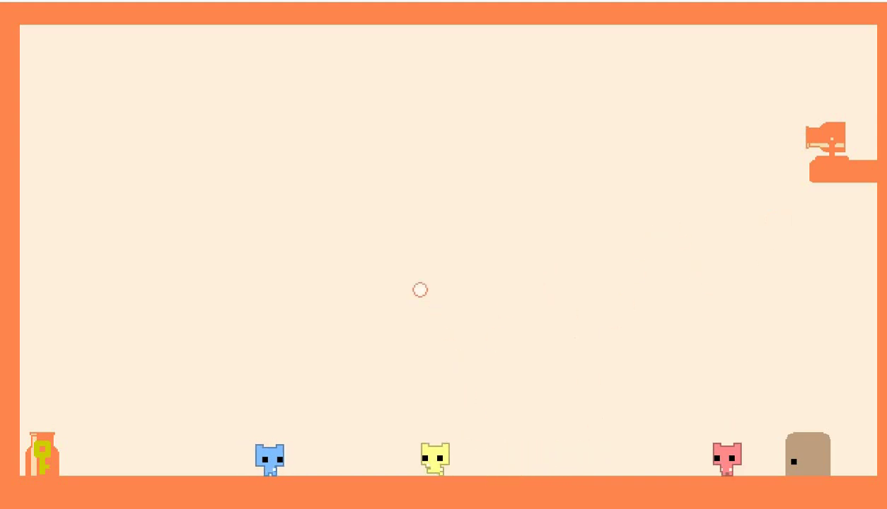
key("Left")
key("Up")
key("Left")
key("Right")
key("Left")
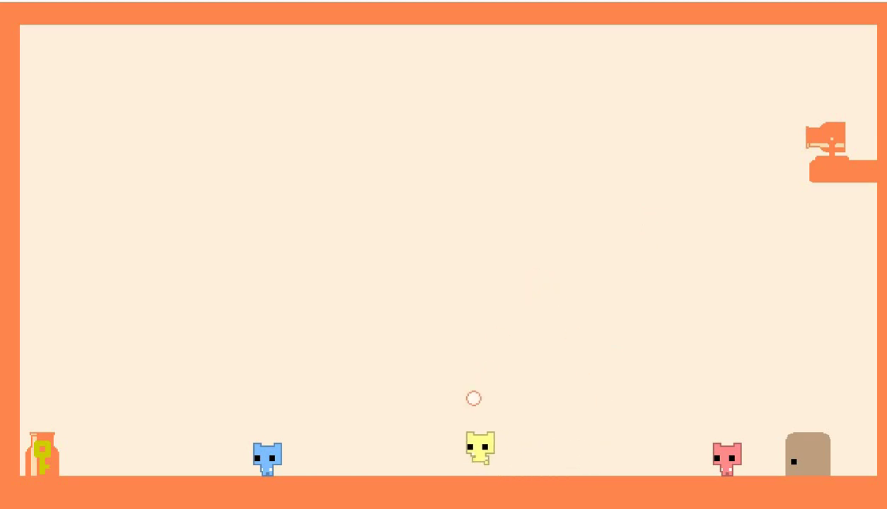
Step: Walk the blue cat left to the key and carry it right toward the door
key("Left")
key("Left")
key("Left")
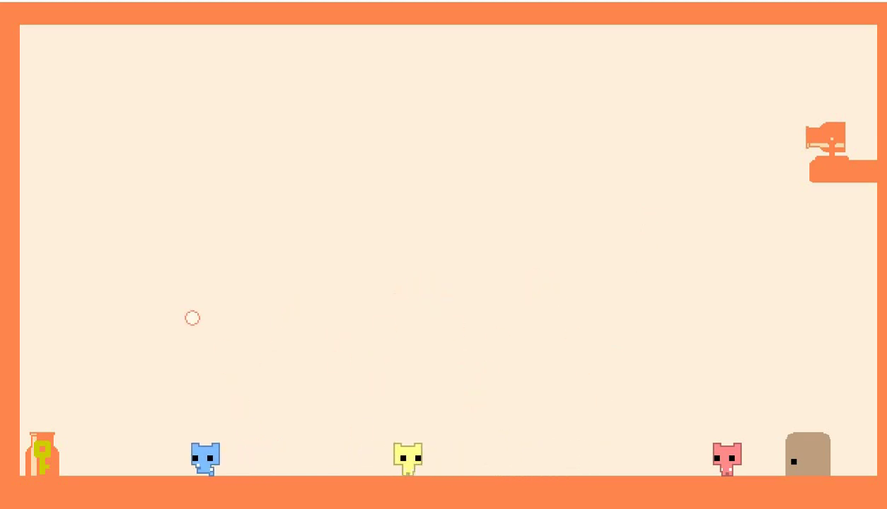
key("Left")
key("Left")
key("Left")
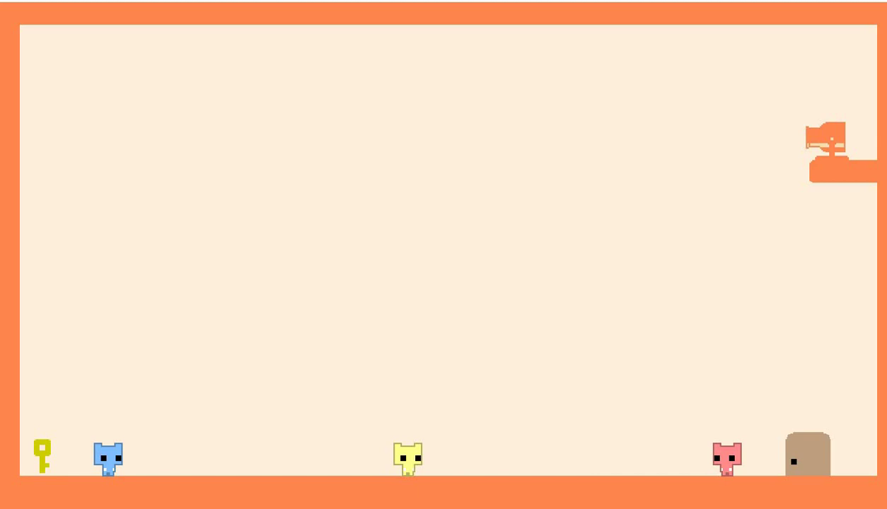
key("Left")
key("Right")
key("Right")
key("Right")
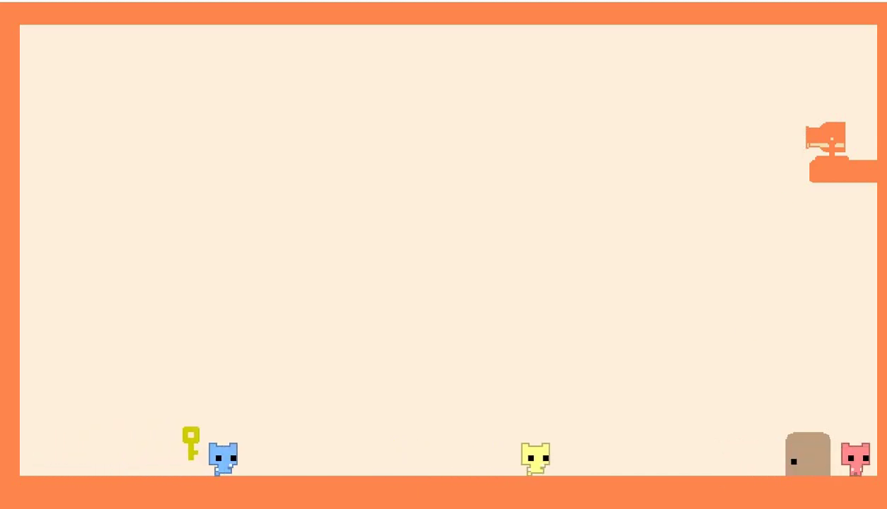
key("Right")
key("Right")
key("Right")
key("Right")
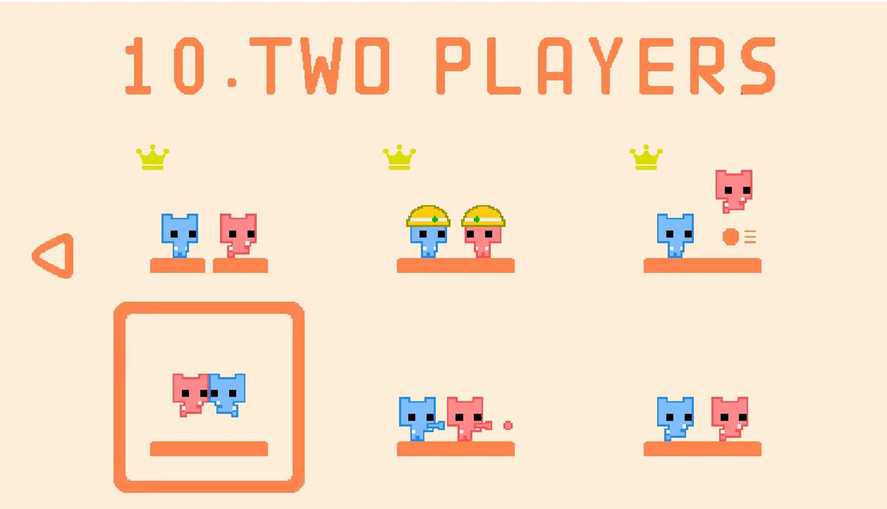
Step: Browse past the Hand Gimmick level, then confirm level 10, Two Players, to show its stages
key("Right")
key("Left")
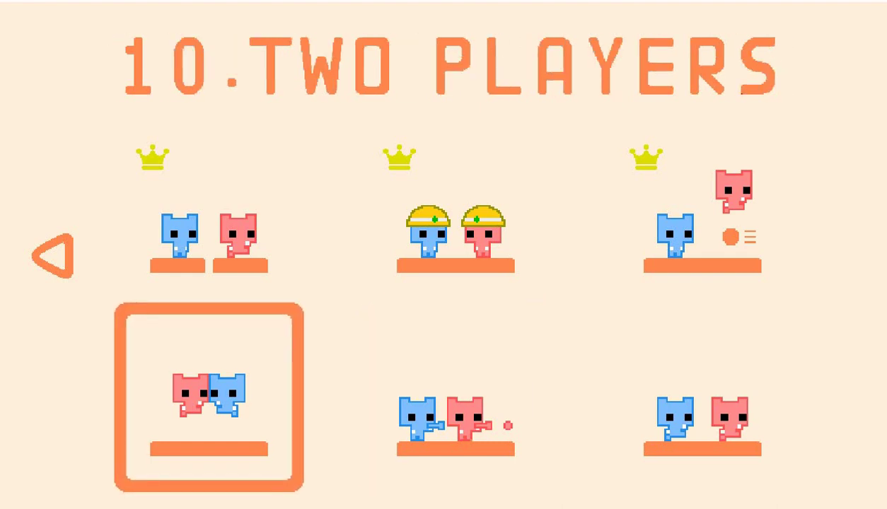
key("Right")
key("Left")
key("Return")
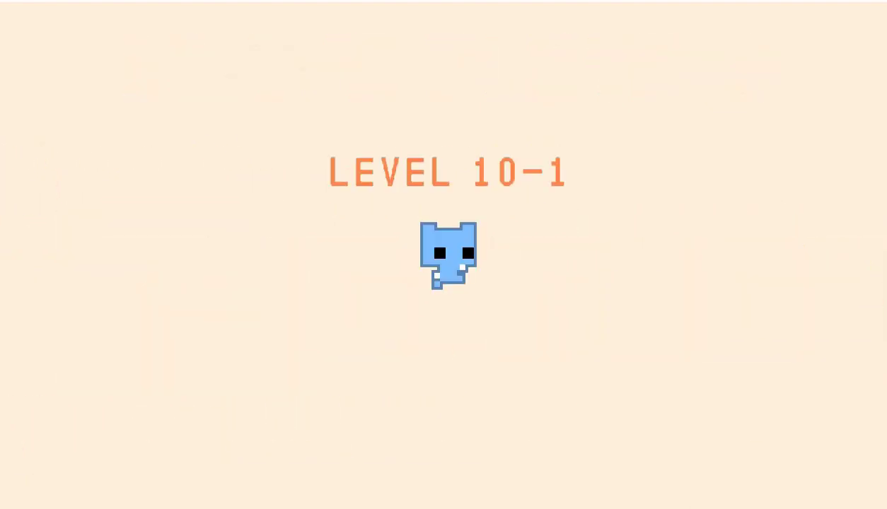
Step: Jump the blue cat onto the first red switch and over to the next platform
key("Up")
key("Right")
key("Right")
key("Right")
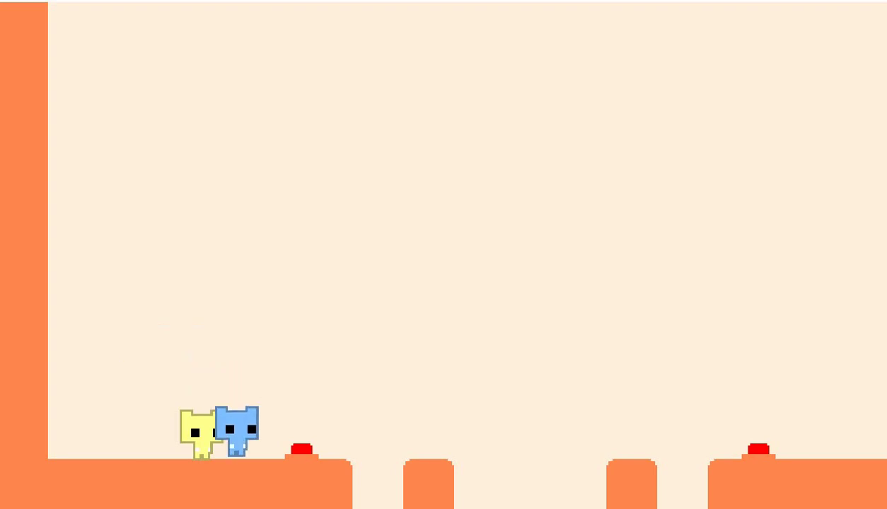
key("Right")
key("Right")
key("Up")
key("Right")
key("Right")
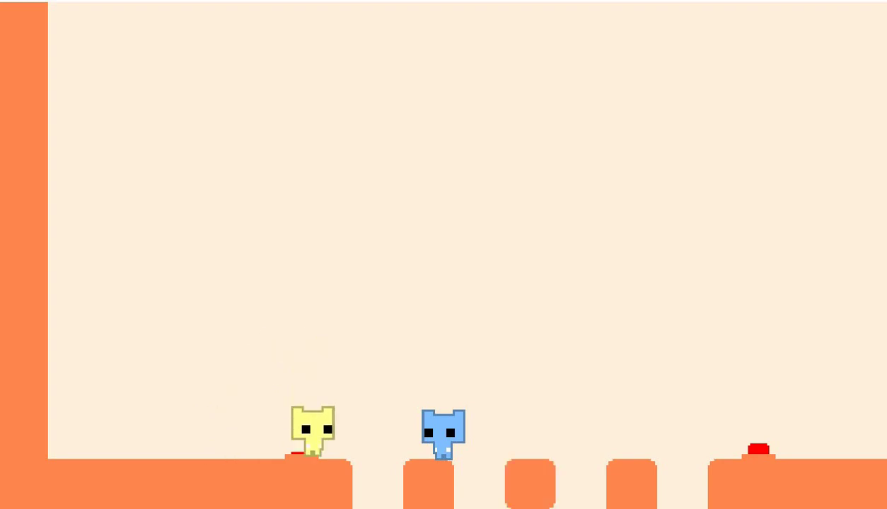
Step: Hop the blue and yellow cats right across the pillars
key("Right")
key("Up")
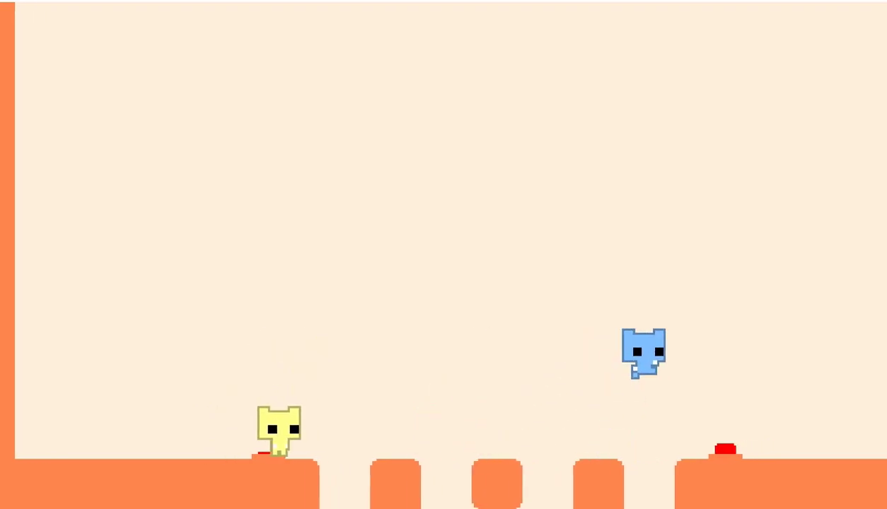
key("Right")
key("Up")
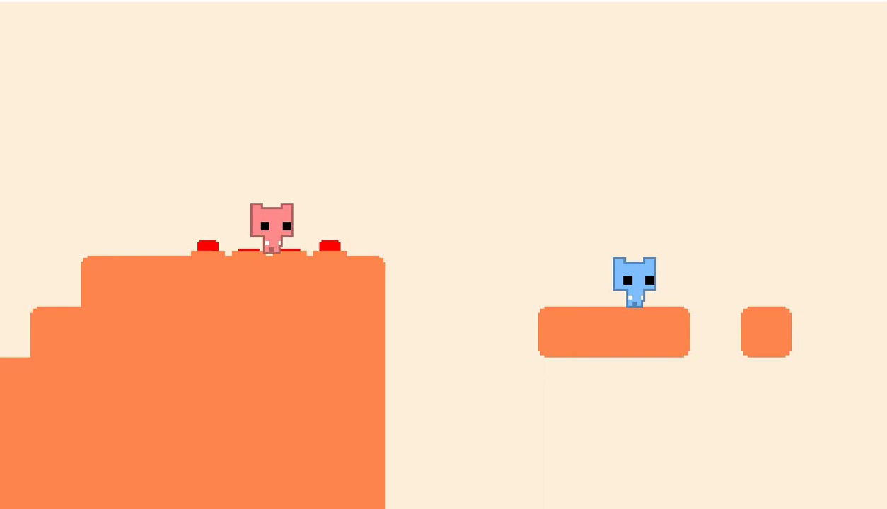
key("Up")
Step: Land blue on the far ledge to raise a bridge, cross with pink, and carry the key onto white blocks
key("Right")
key("Right")
key("Right")
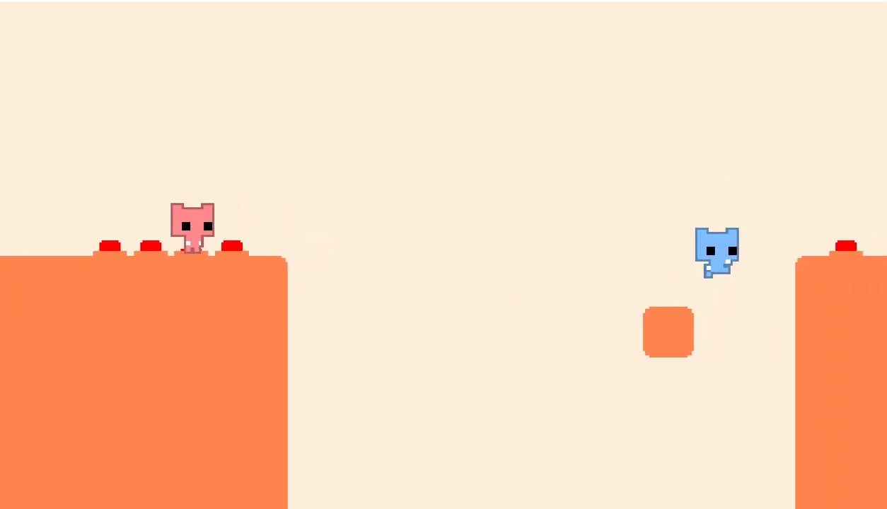
key("Right")
key("d")
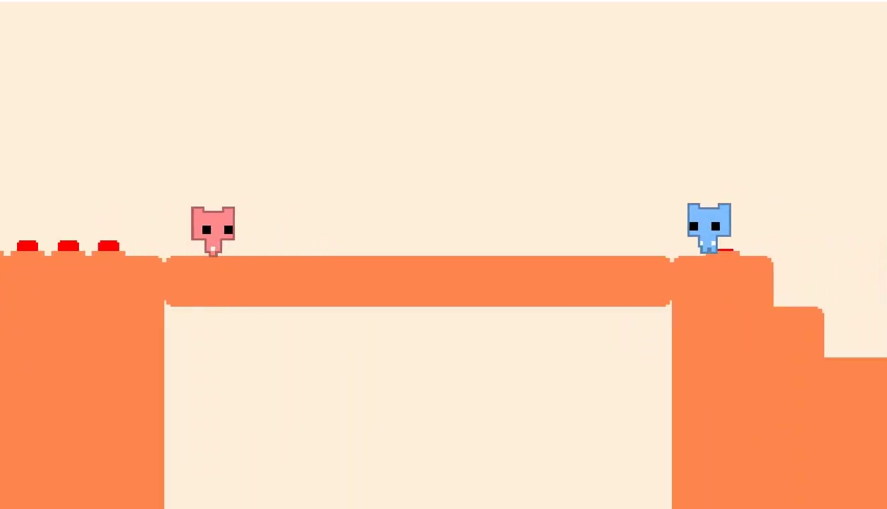
key("d")
key("d")
key("d")
key("Left")
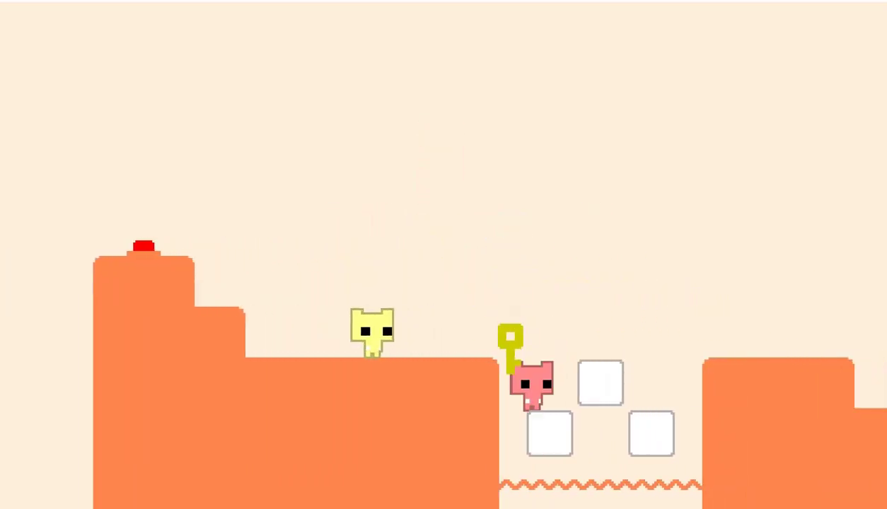
key("a")
key("a")
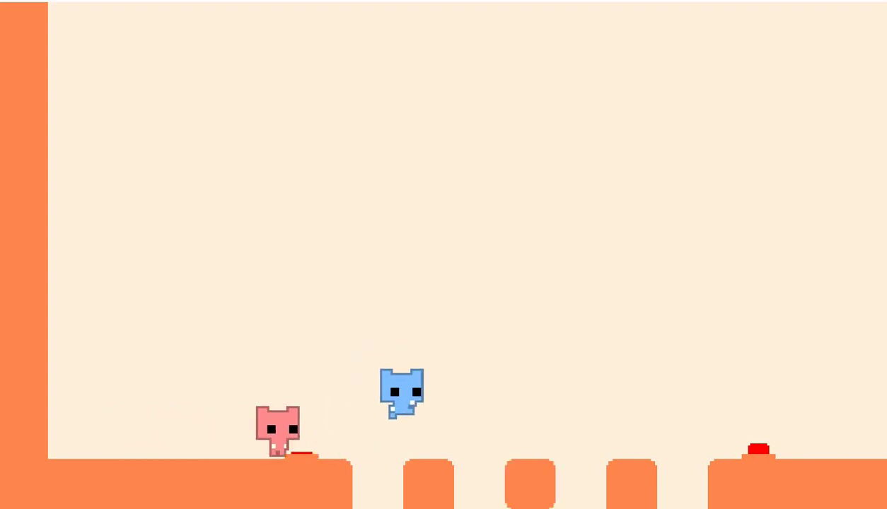
Step: Jump the blue and pink cats right across the gaps and up the stairs
key("Up")
key("Right")
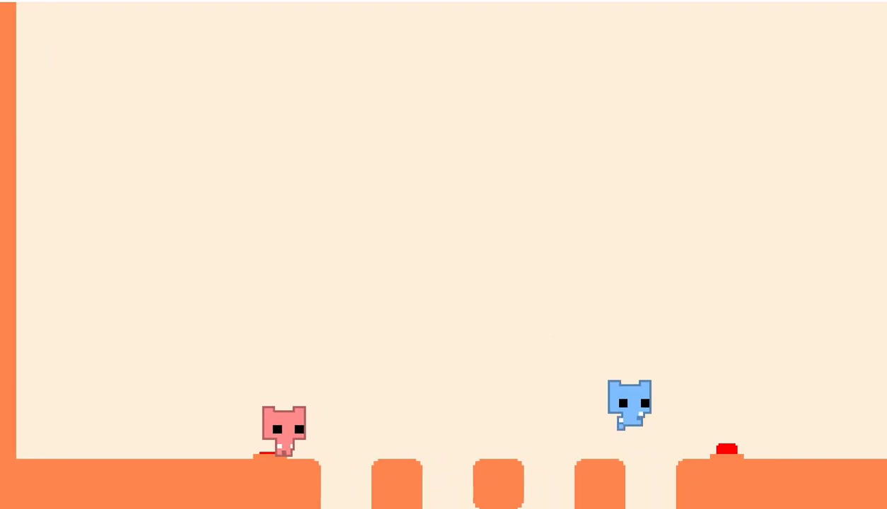
key("Up")
key("w")
key("d")
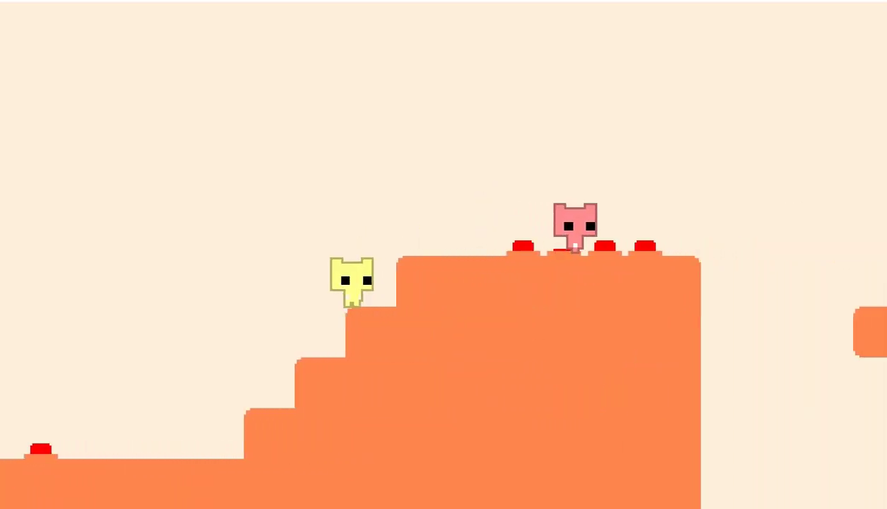
key("d")
key("w")
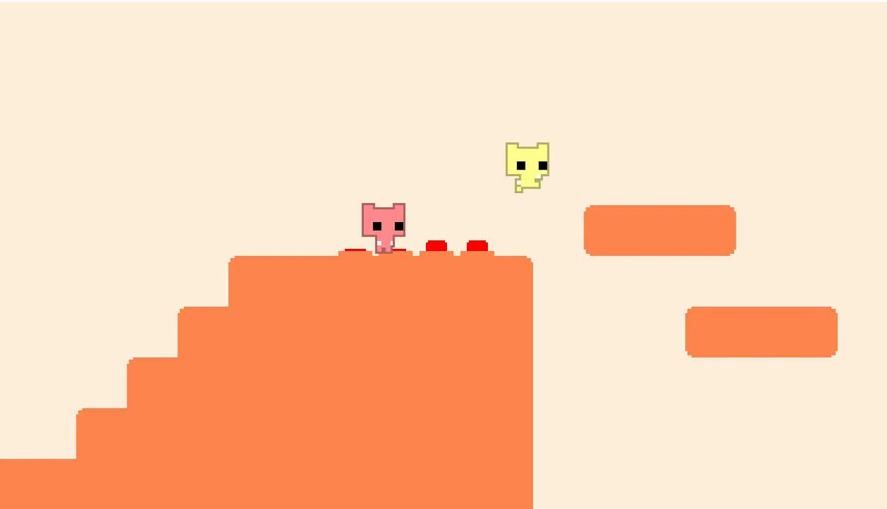
Step: Jump the yellow cat across the floating platforms up onto the right ledge
key("Right")
key("Right")
key("Right")
key("Right")
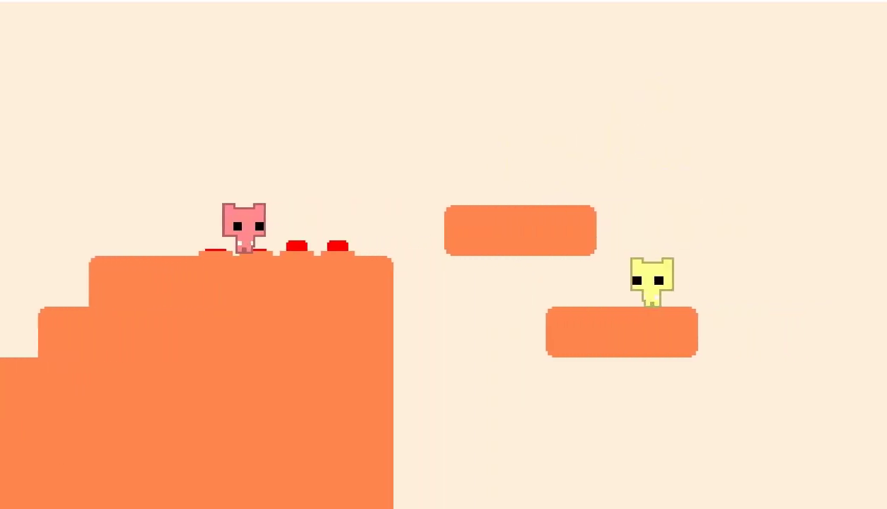
key("Right")
key("Up")
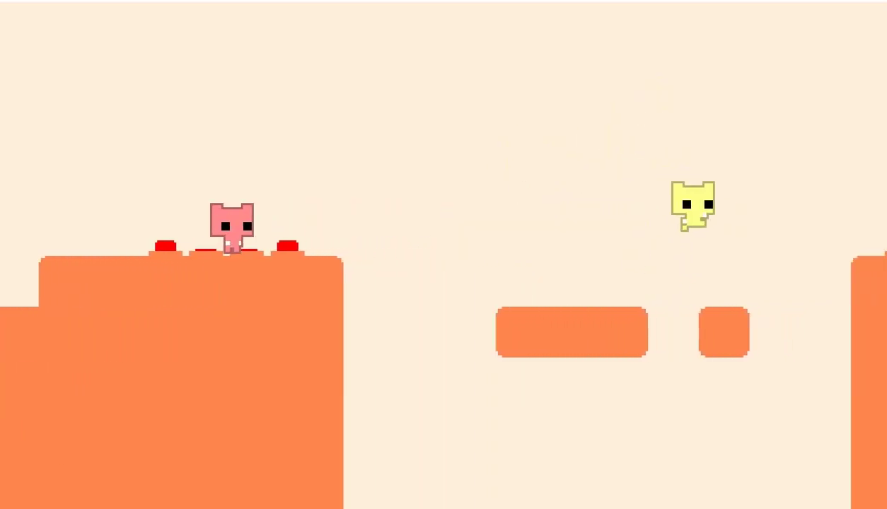
key("Right")
key("Right")
key("Up")
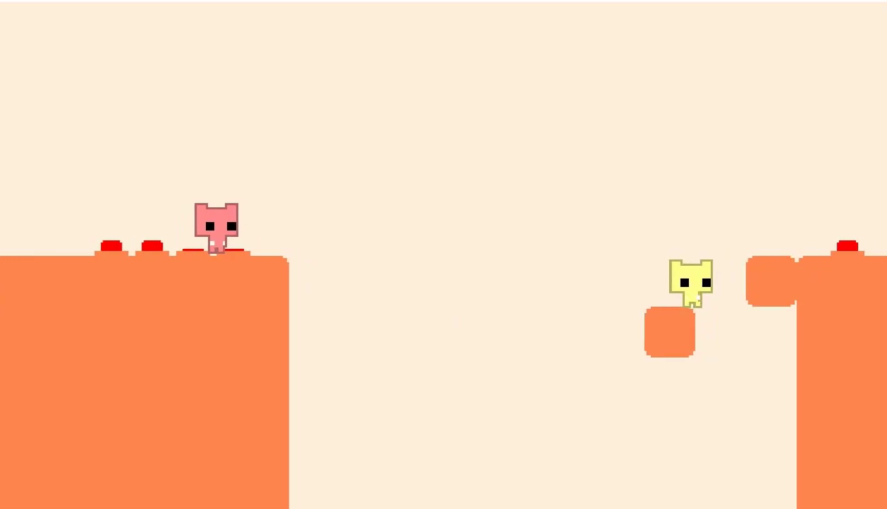
key("Right")
Step: Walk pink onto the new bridge and drop yellow down to grab the key
key("d")
key("d")
key("d")
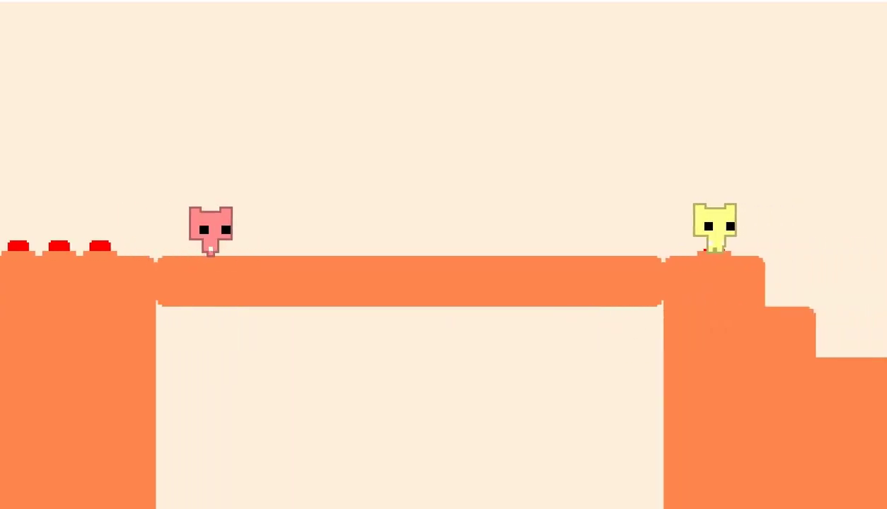
key("d")
key("d")
key("d")
key("d")
key("d")
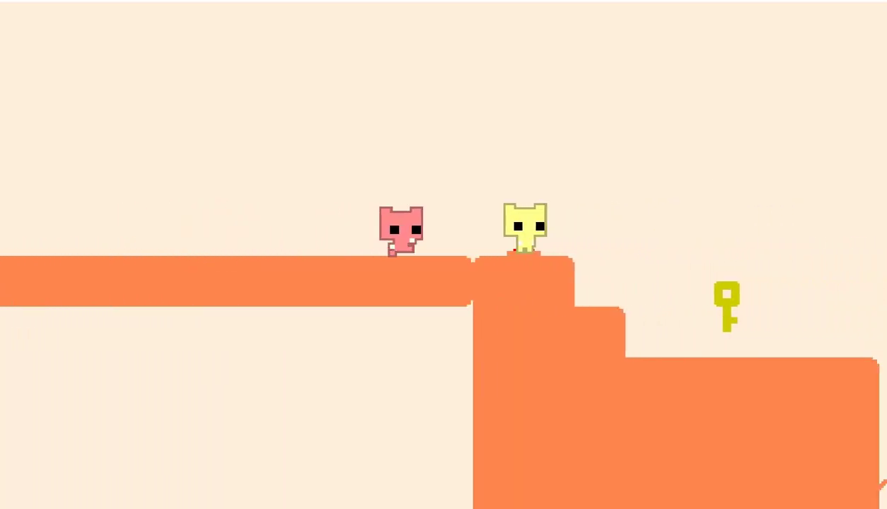
key("d")
key("Right")
key("Right")
key("Right")
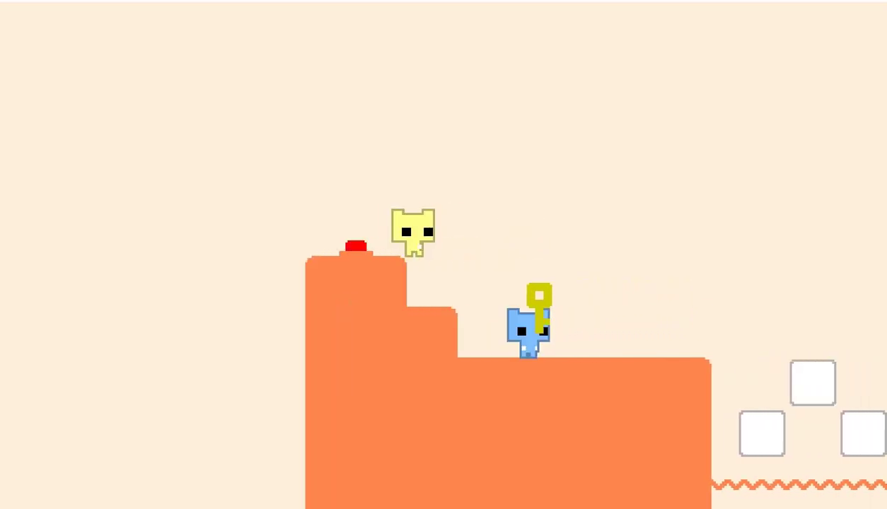
key("Right")
key("Right")
key("Right")
key("Right")
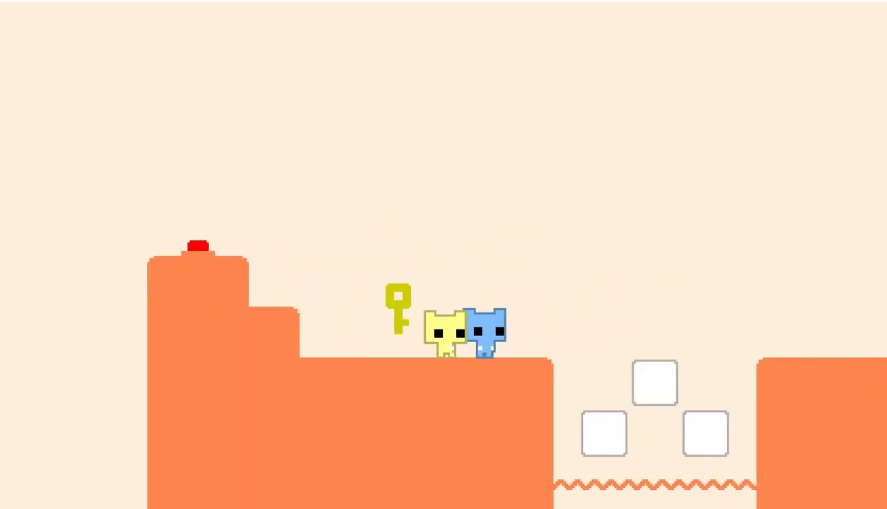
key("Right")
key("Right")
key("Right")
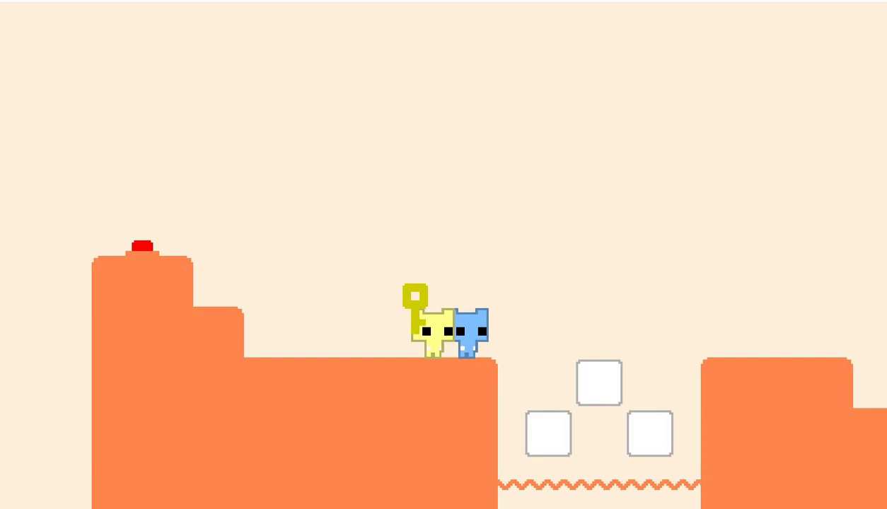
Step: Bring the key-carrying yellow cat toward blue, and hop blue across the white blocks
key("Left")
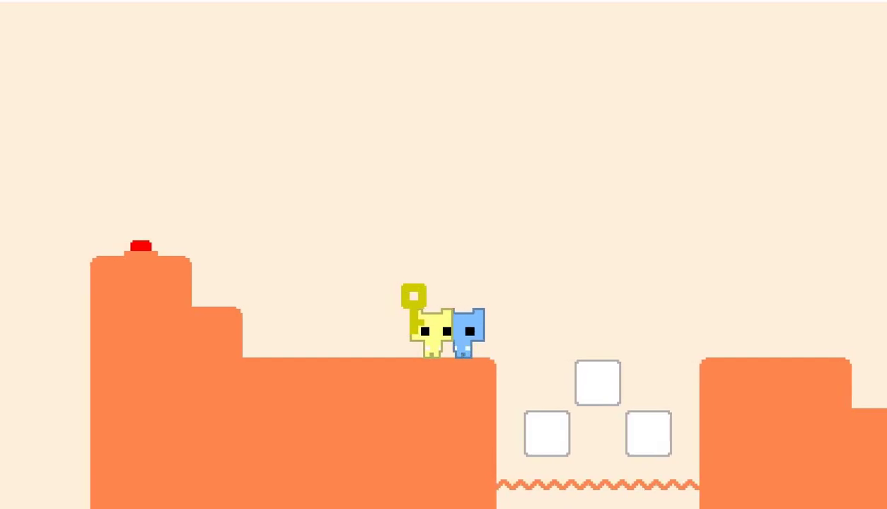
key("Left")
key("Right")
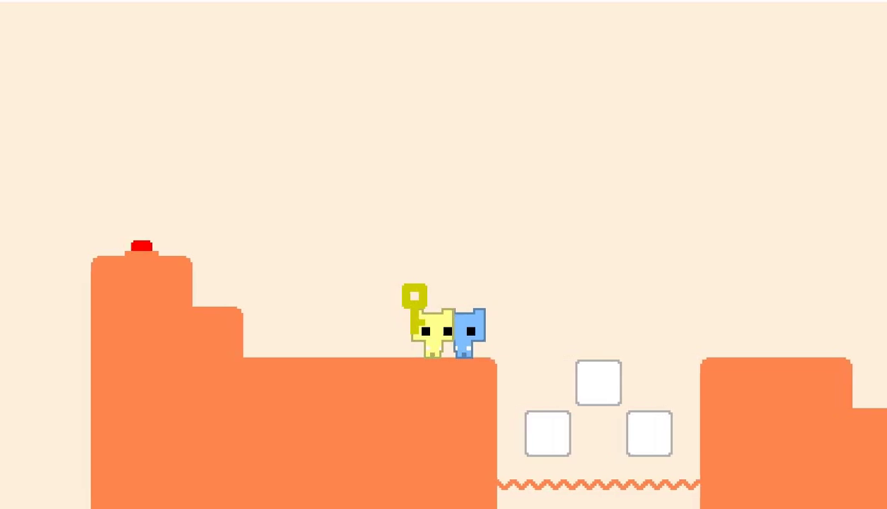
key("Up")
key("Right")
key("Up")
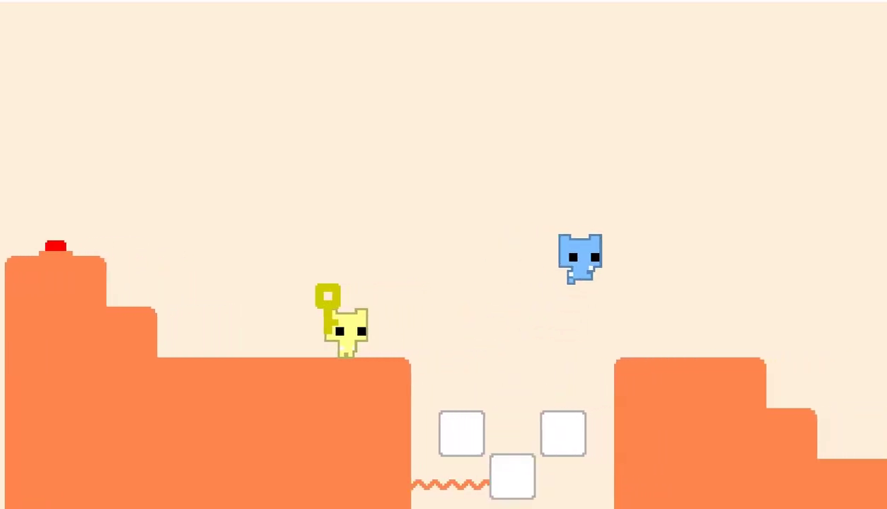
key("Right")
Step: Jump the key-carrying yellow cat across the white blocks onto the right platform
key("Right")
key("Up")
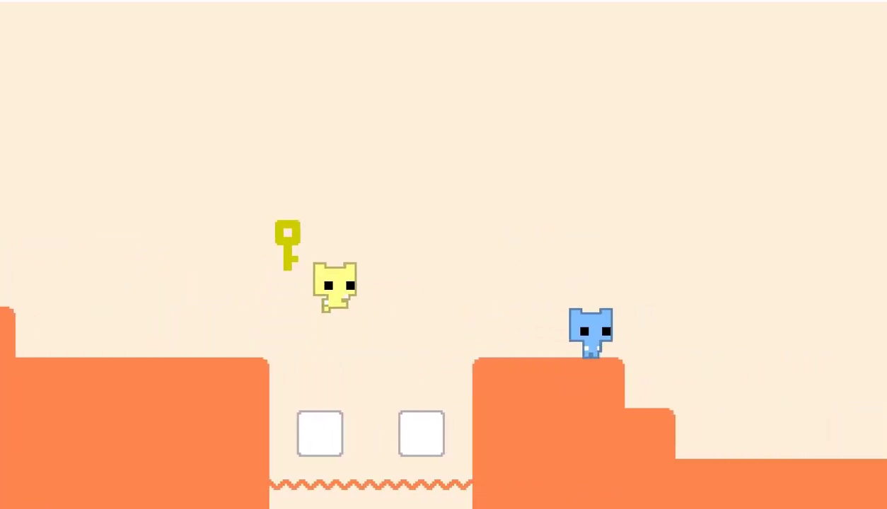
key("Right")
key("Up")
key("Right")
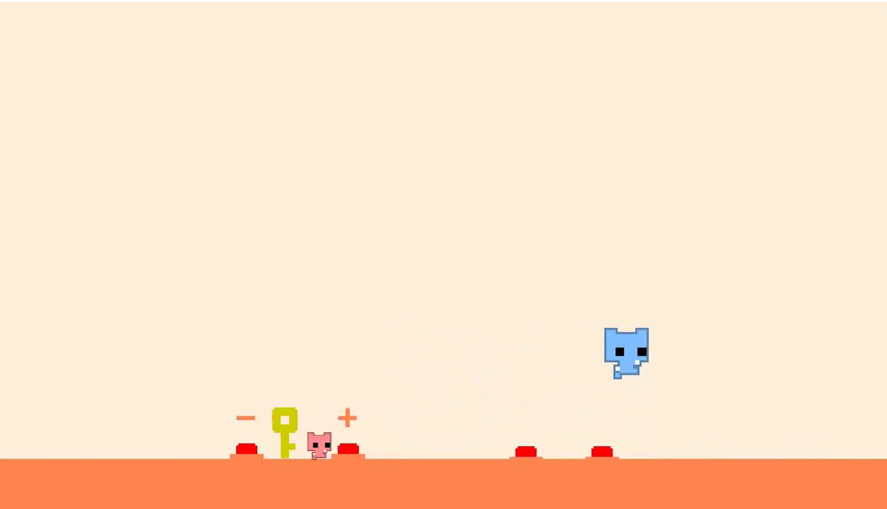
Step: Move blue to the wall, grow the key-carrying pink cat, and pass the key to blue
key("Right")
key("Right")
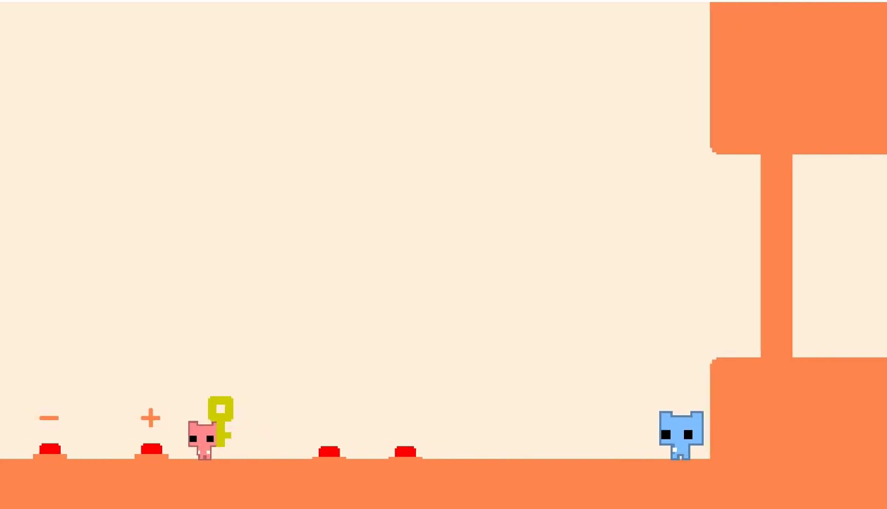
key("Left")
key("Left")
key("Right")
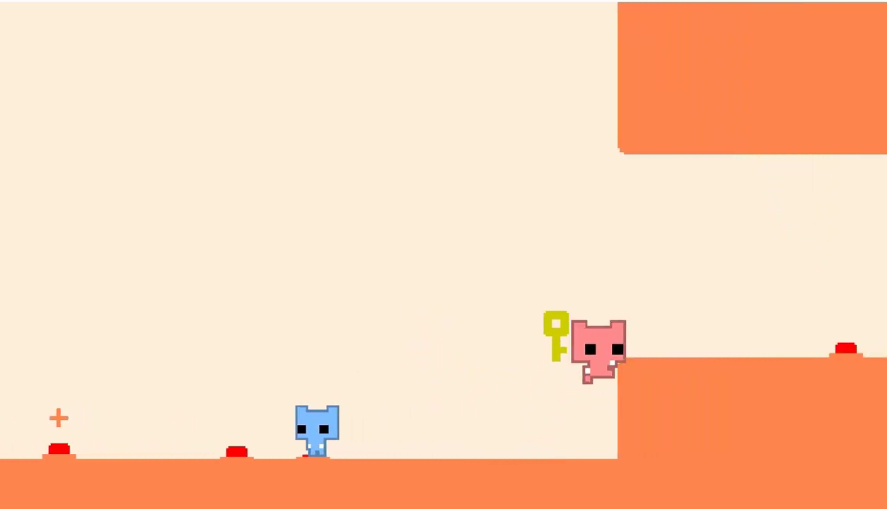
key("Left")
key("Up")
key("Left")
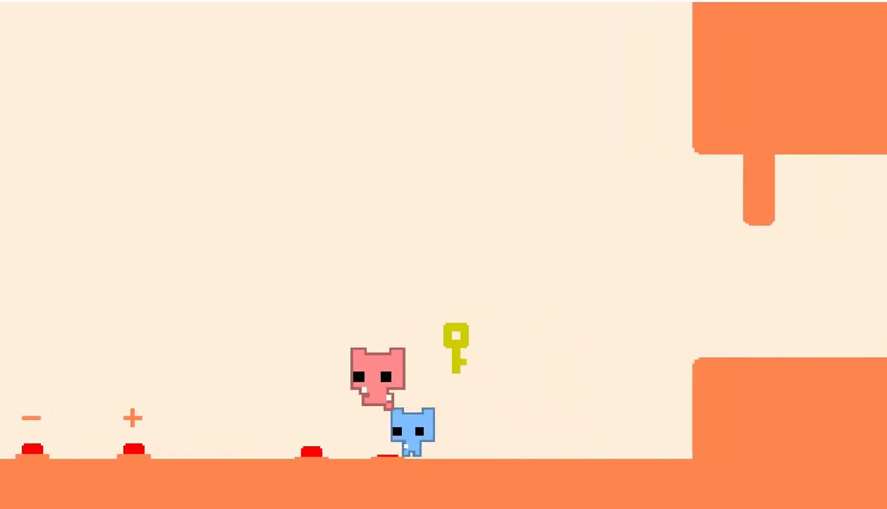
key("Left")
key("Left")
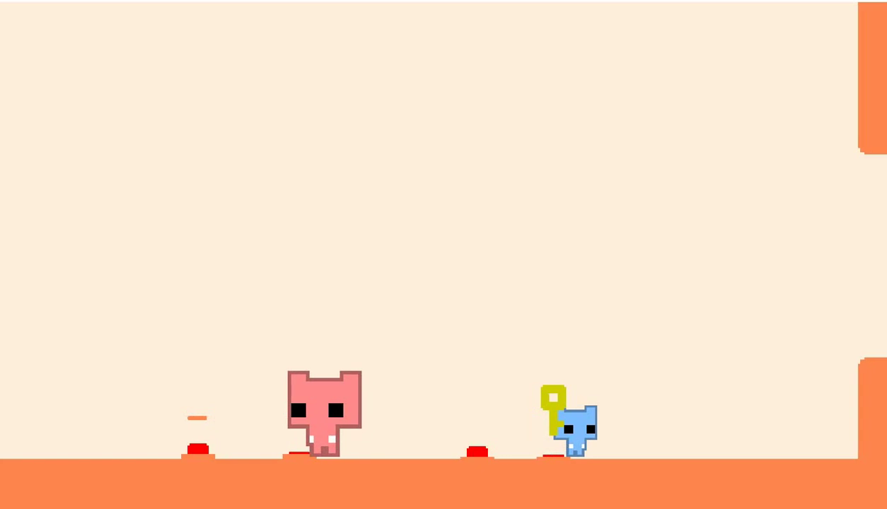
Step: Grow pink on the plus switch, retake the key, and hand it to blue
key("Up")
key("Up")
key("Right")
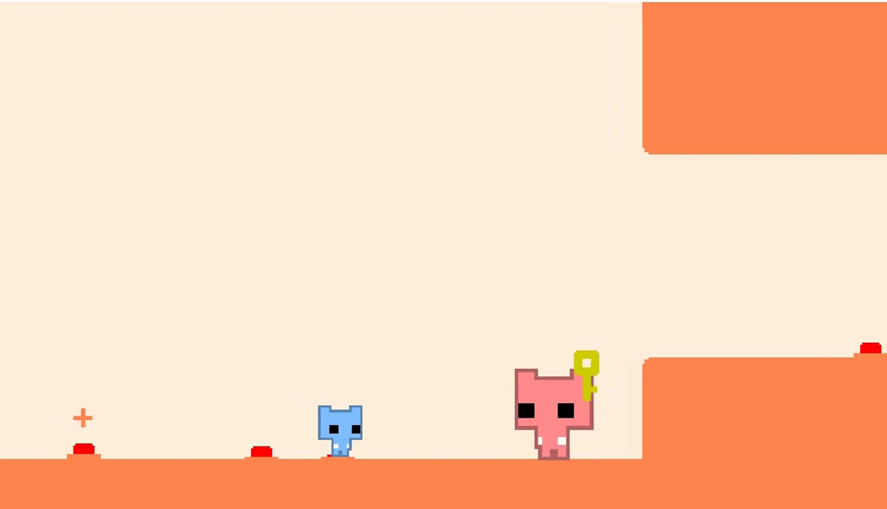
key("Right")
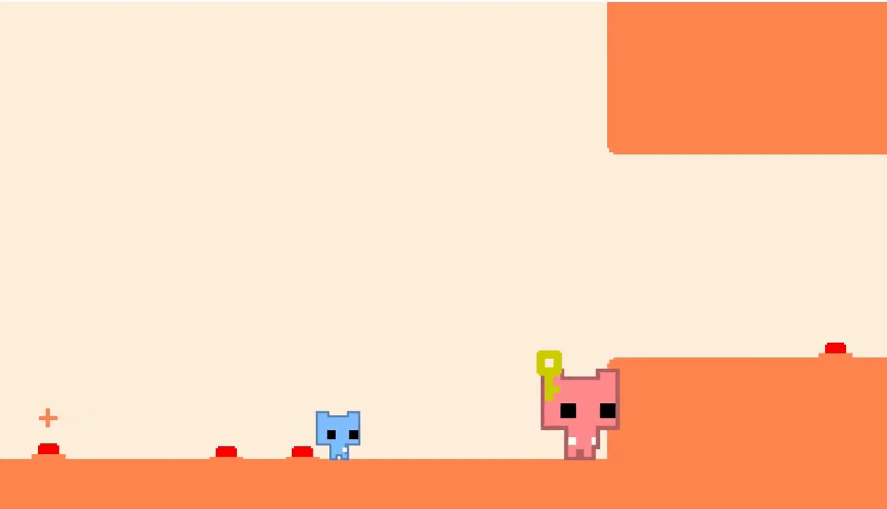
key("d")
key("d")
key("d")
key("w")
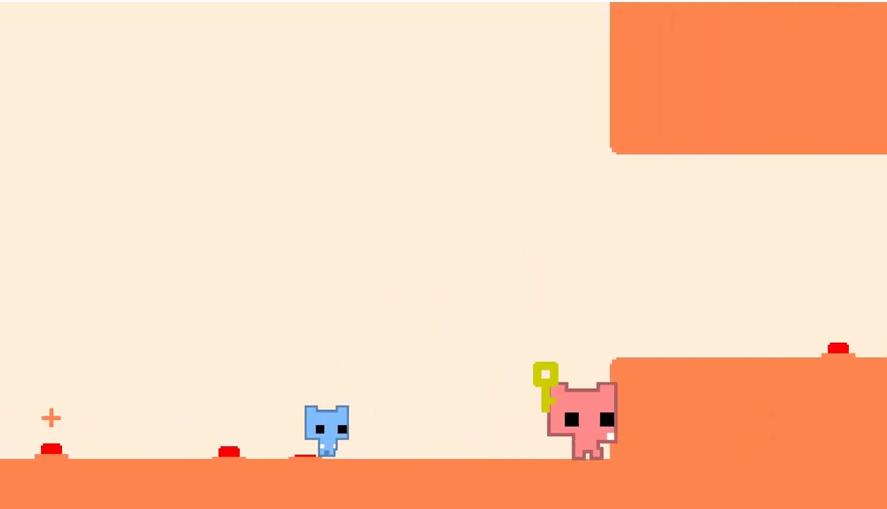
Step: Push big pink against the ledge wall and climb blue over it onto the ledge
key("Right")
key("Up")
key("Right")
key("Up")
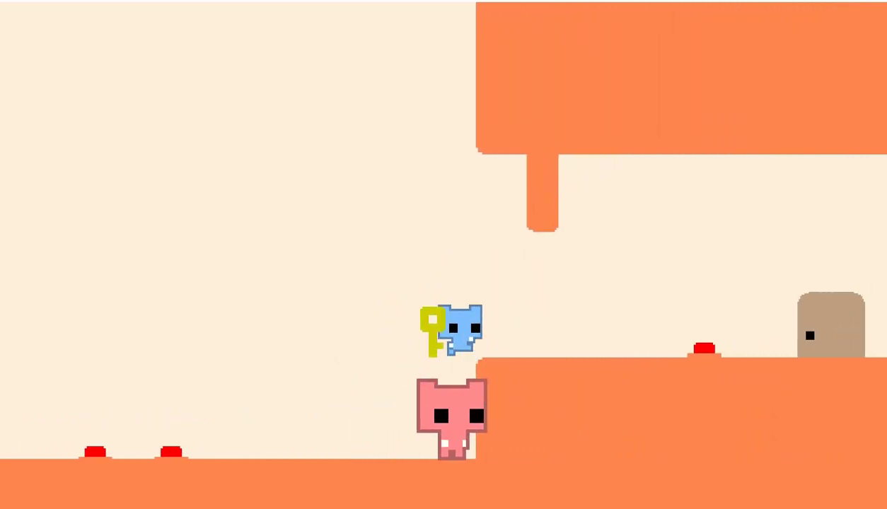
key("Right")
key("Right")
key("Right")
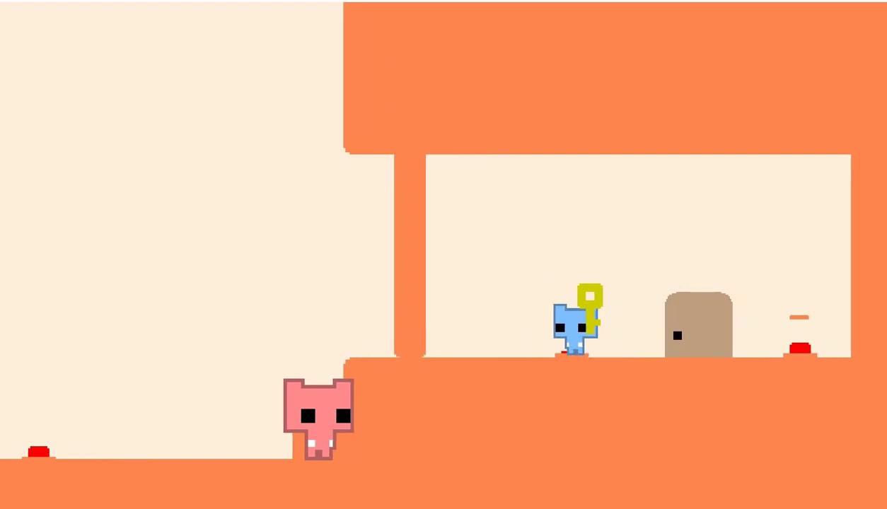
Step: Bring the pink cat up the ledge wall onto the upper platform
key("Up")
key("Up")
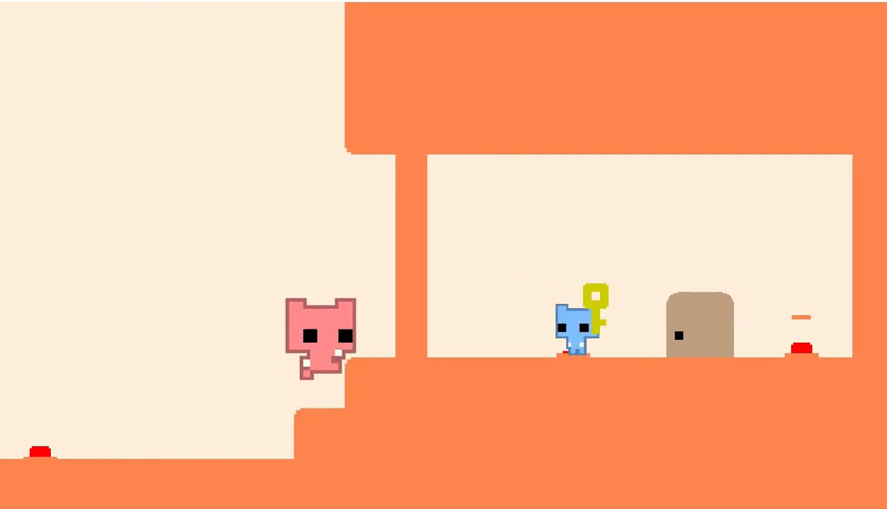
key("Right")
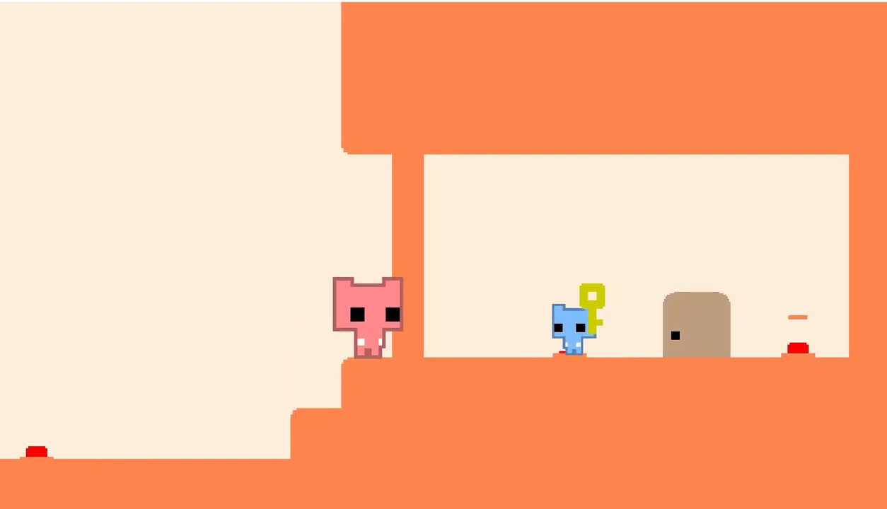
key("Left")
key("Left")
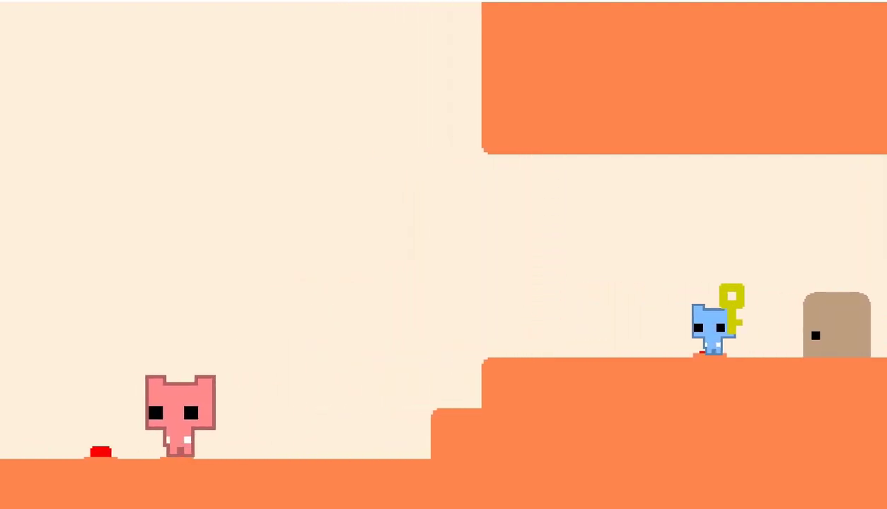
key("Right")
key("Up")
key("Up")
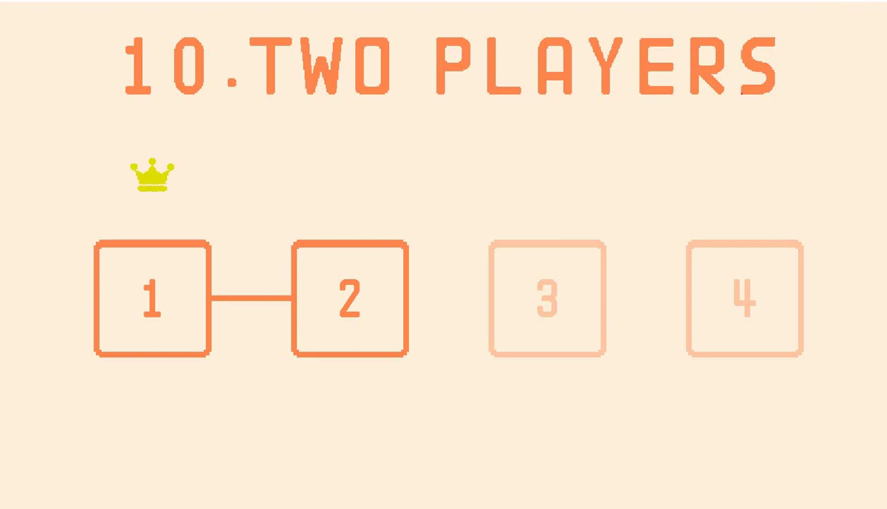
Step: Confirm stage 2 on the Two Players level select
key("Return")
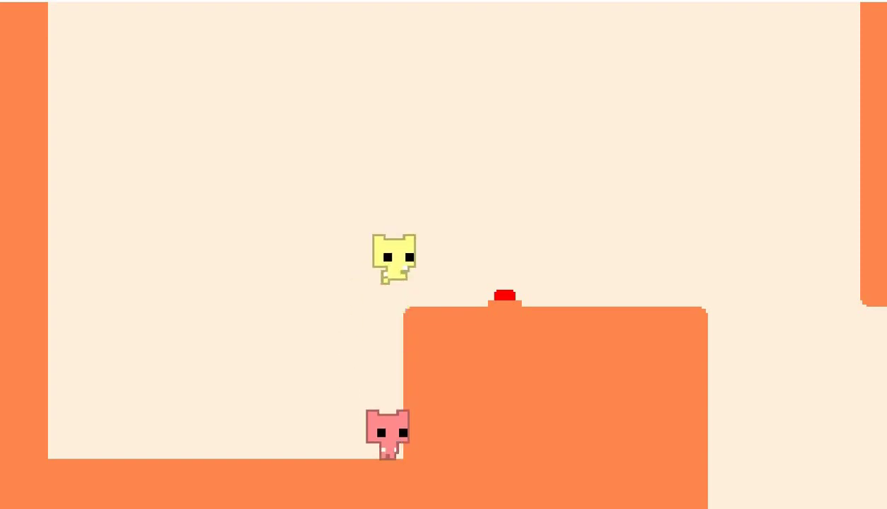
Step: Walk blue past the red switch to the block's edge, then jump yellow up beside it
key("Right")
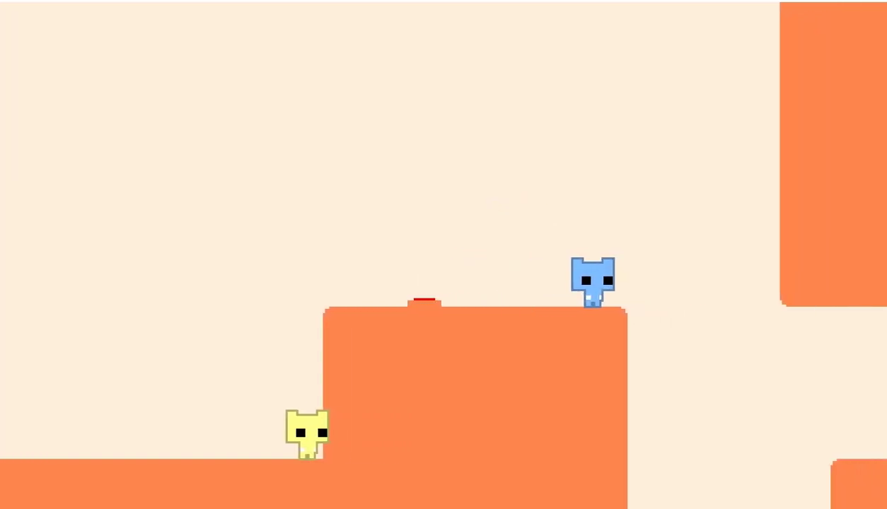
key("Right")
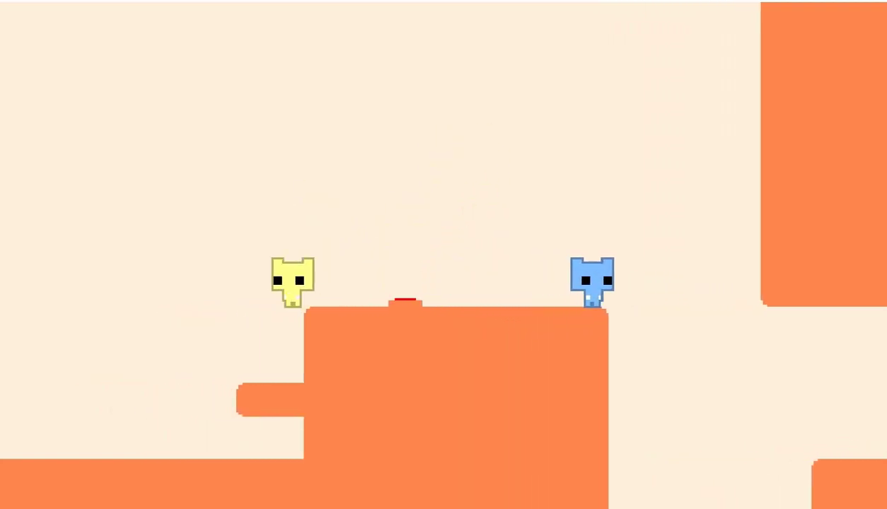
key("Up")
key("Right")
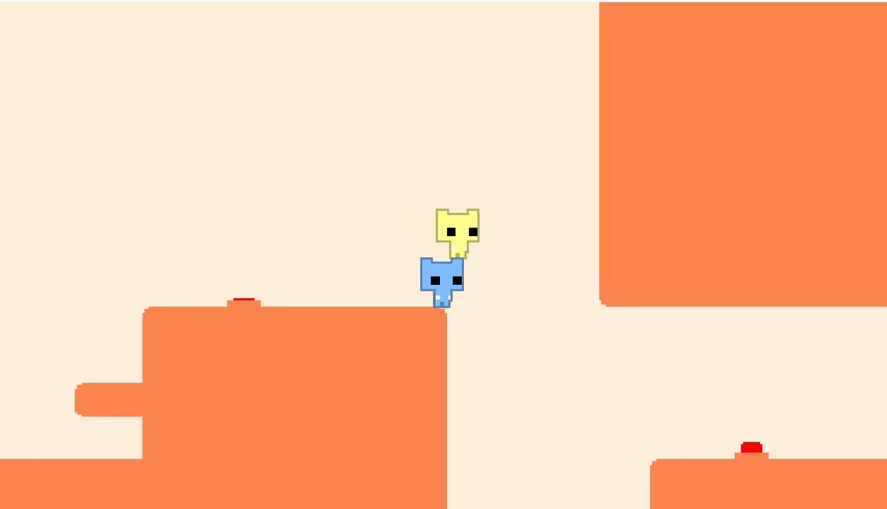
Step: Drop to the lower floor, spring blue onto the floating block, and bounce pink onto blue
key("Right")
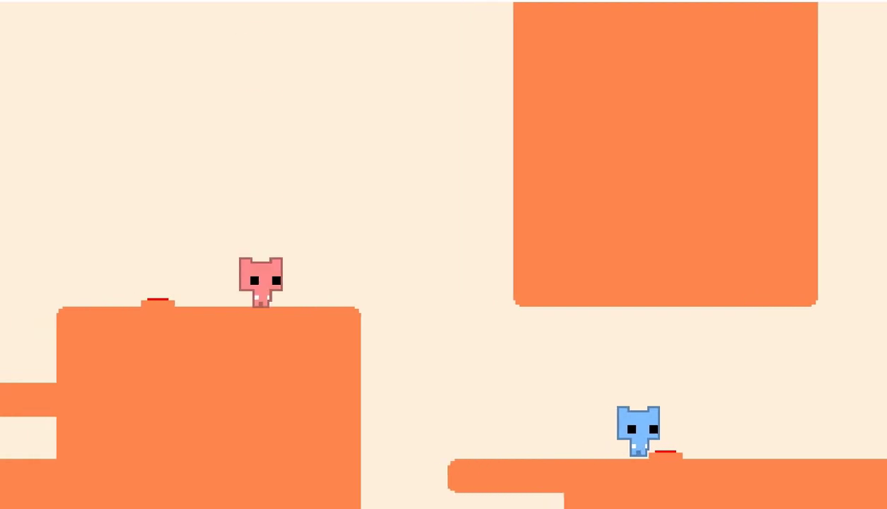
key("Right")
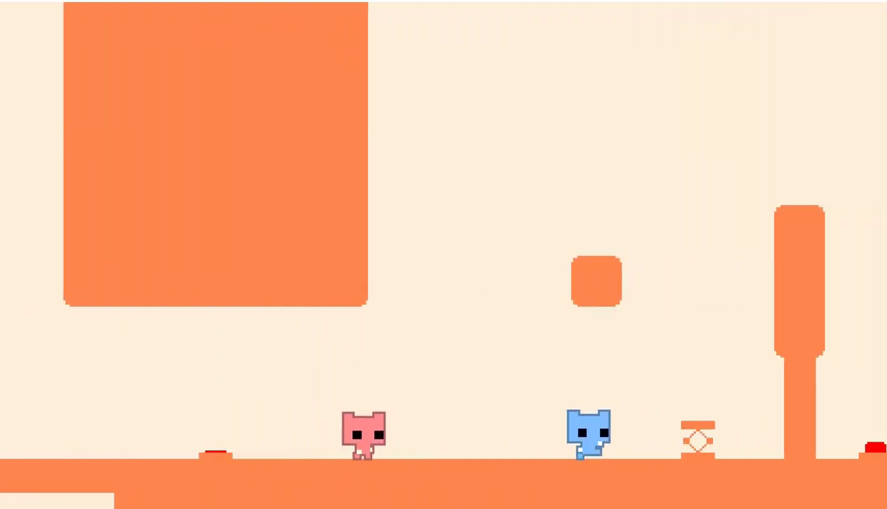
key("Right")
key("Right")
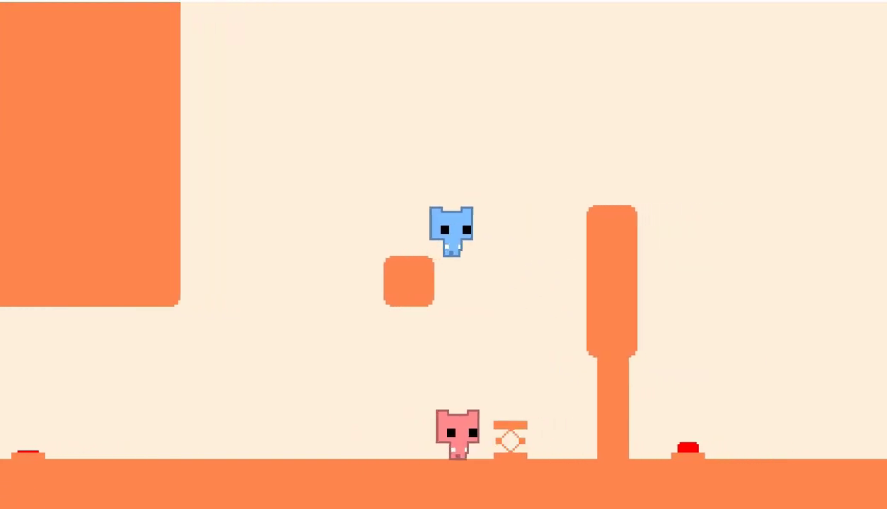
key("Right")
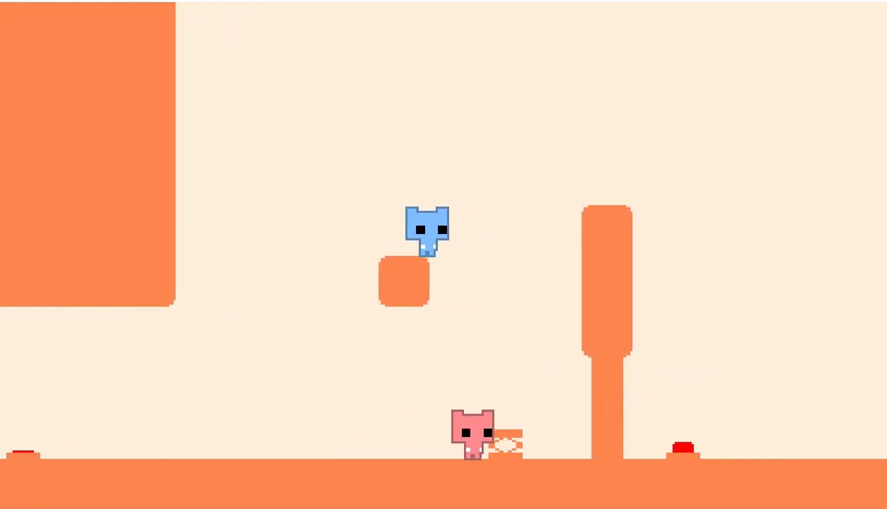
key("Right")
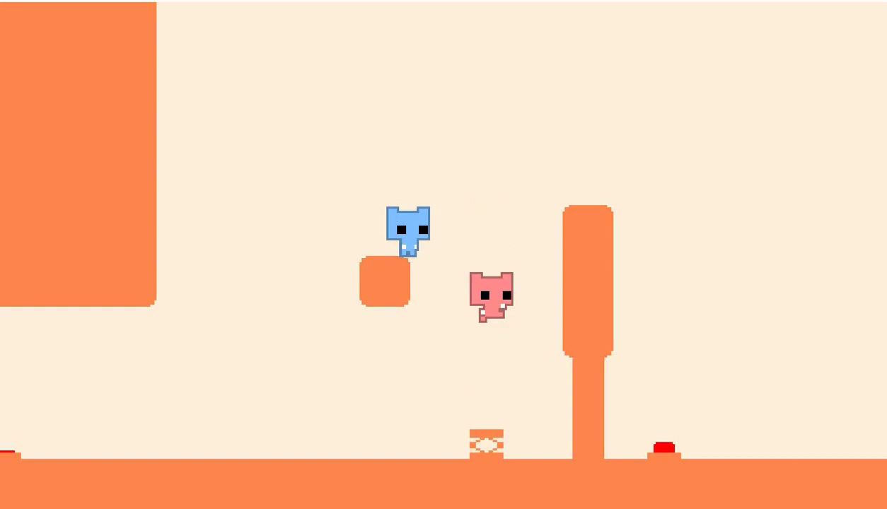
key("Left")
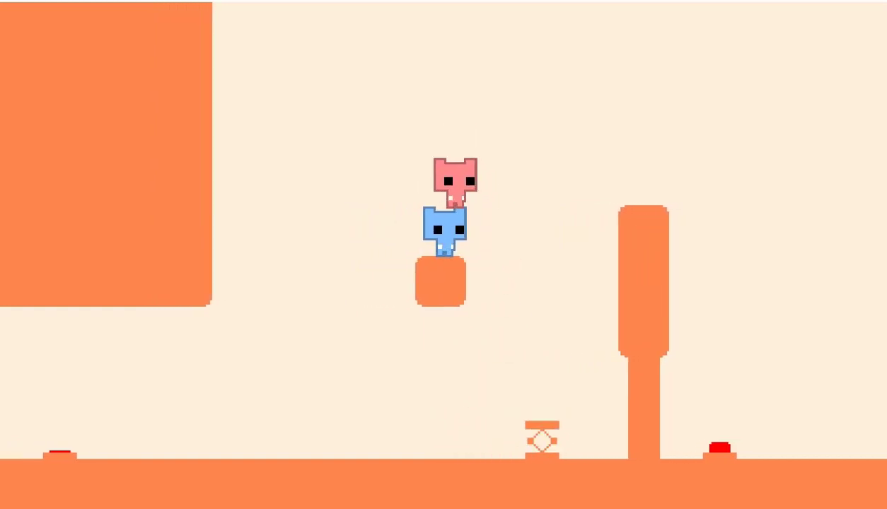
Step: Leap both cats right past the pillar and head toward the arrow sign
key("Right")
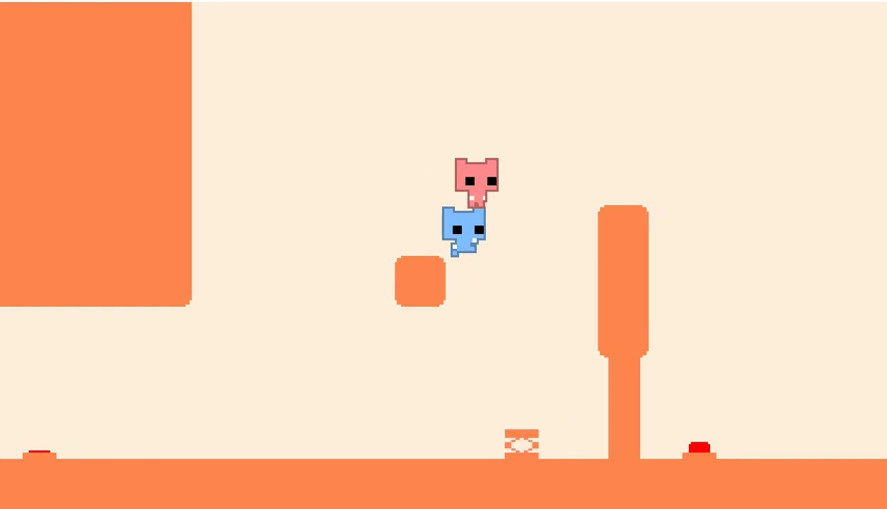
key("Up")
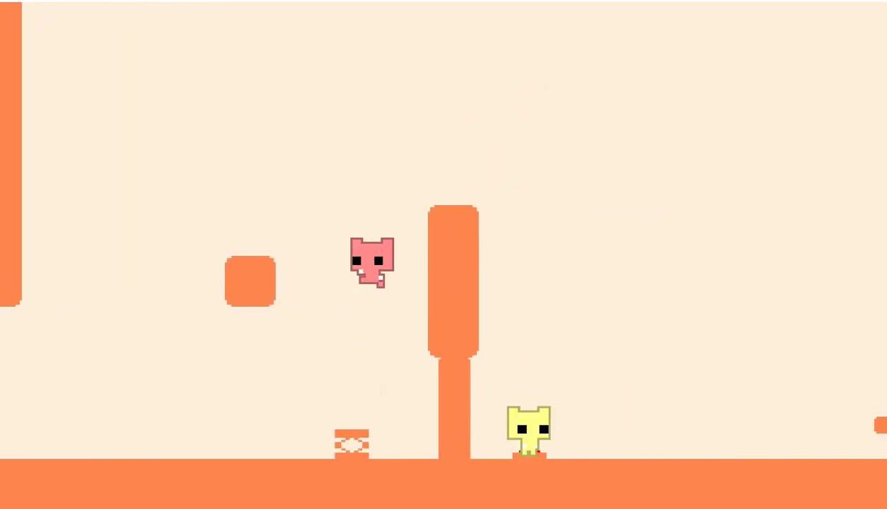
key("Left")
key("Up")
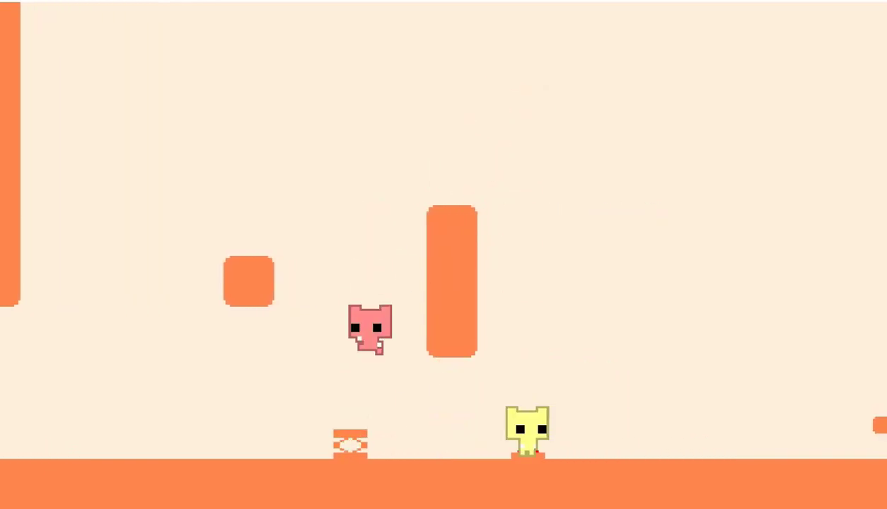
key("Right")
key("Right")
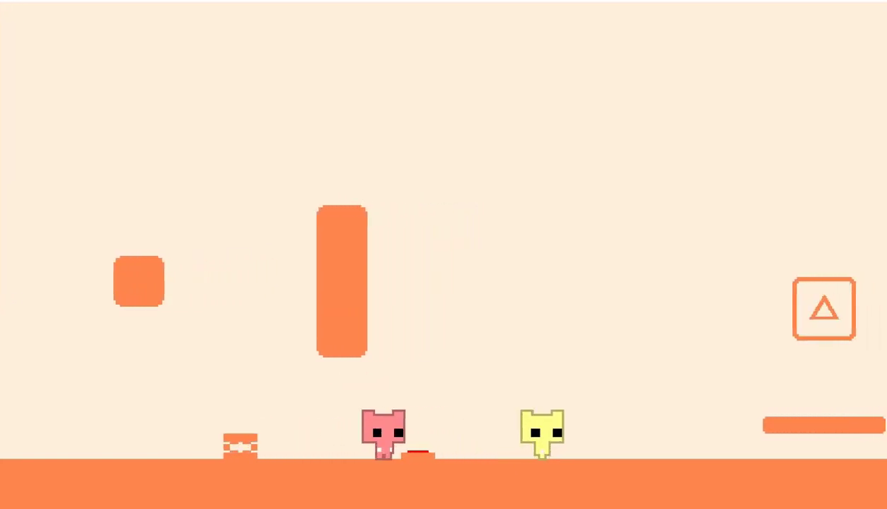
key("Right")
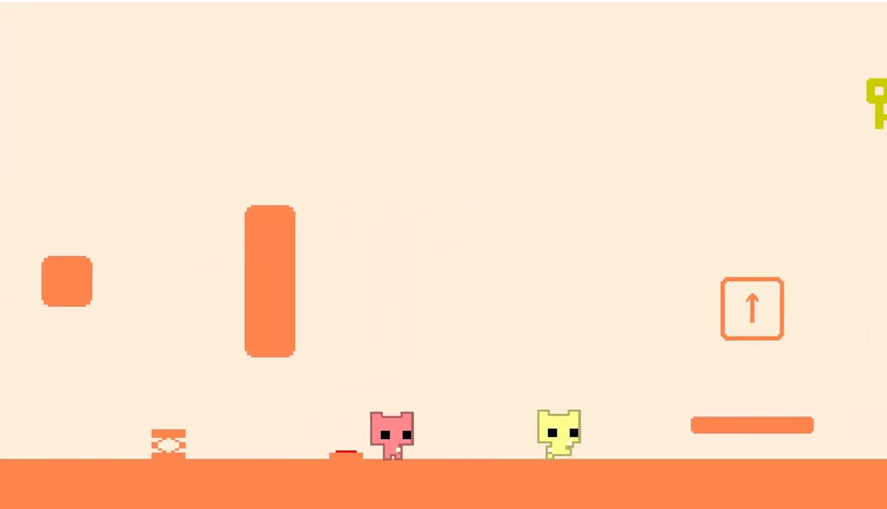
Step: Jump pink onto the first floating platform and yellow onto the second
key("Up")
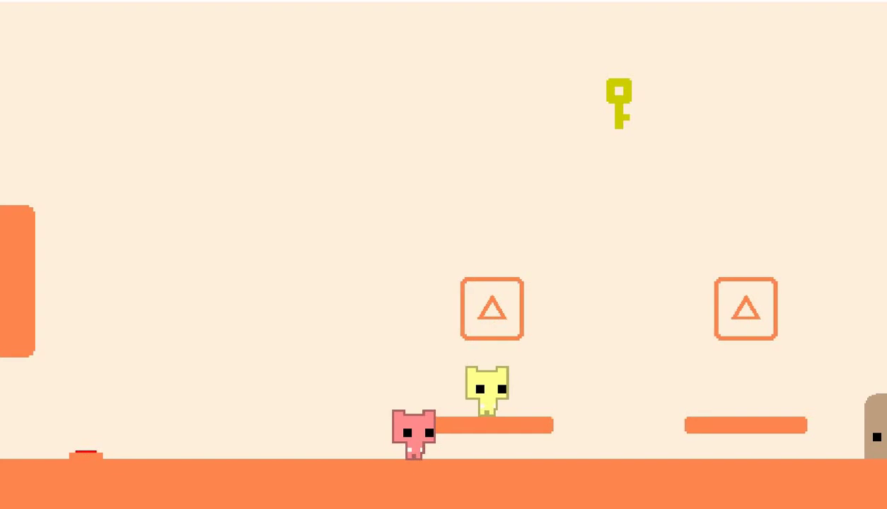
key("Up")
key("Right")
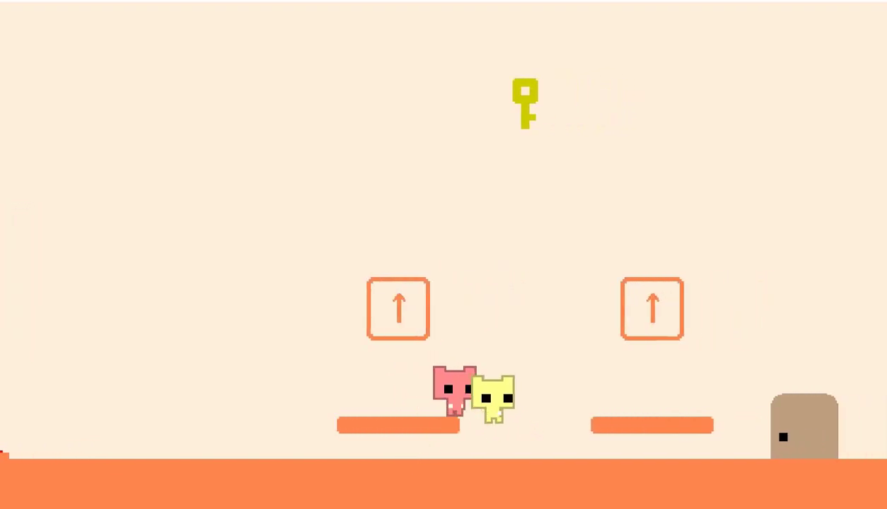
key("Right")
key("Up")
Step: Hit the arrow signs to raise yellow's platform twice, then pink's
key("Left")
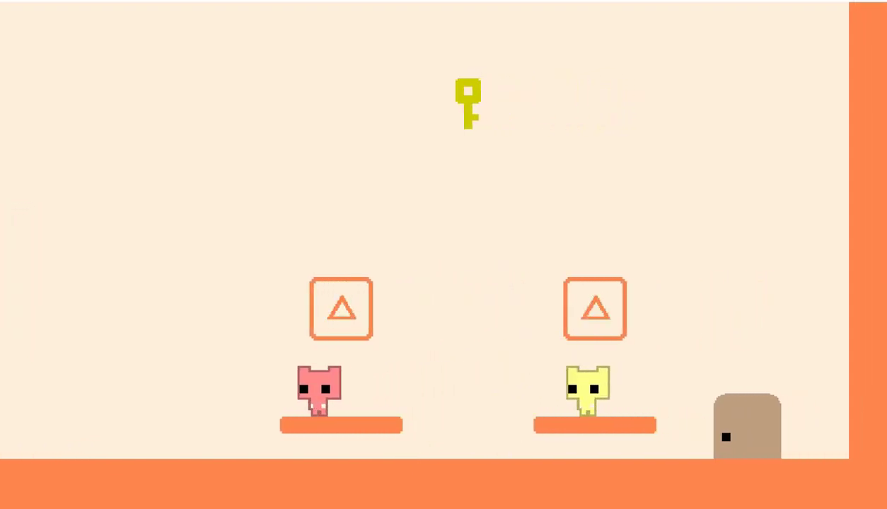
key("Up")
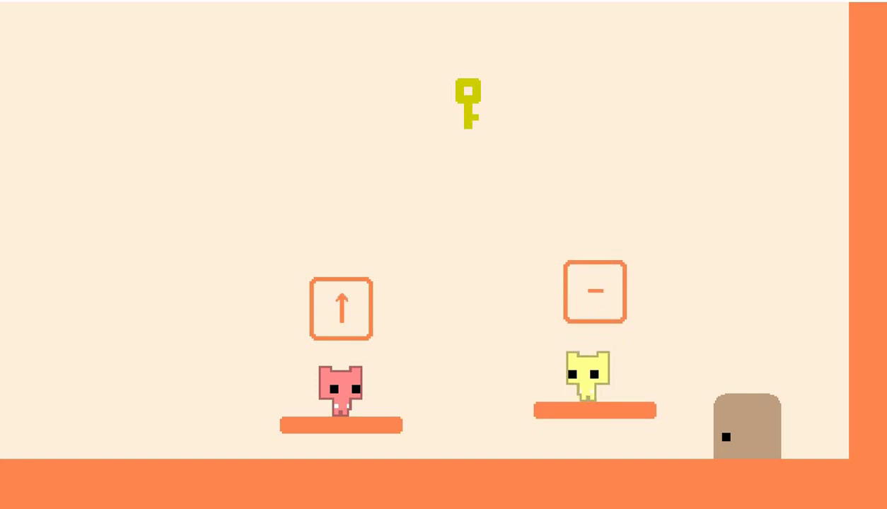
key("w")
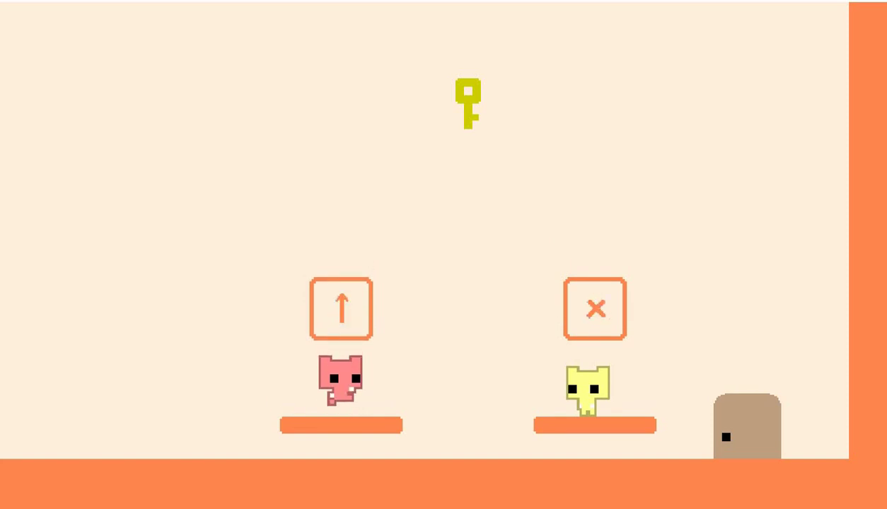
key("w")
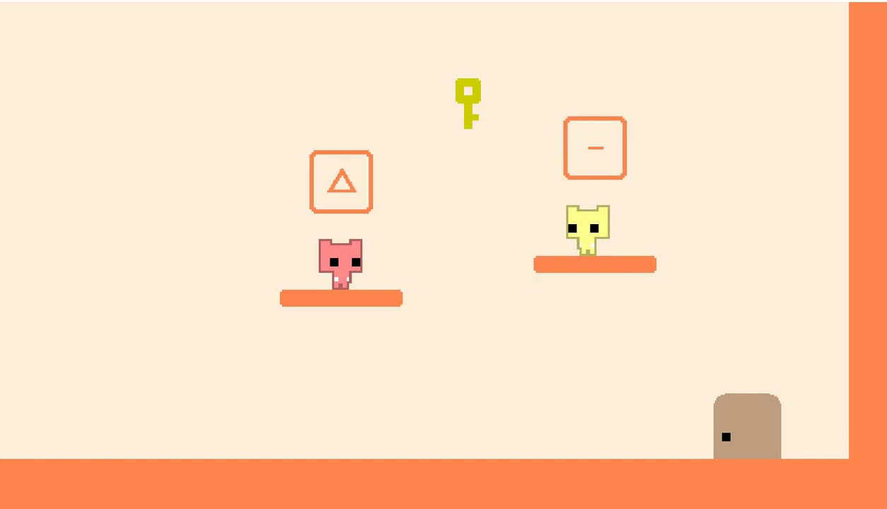
Step: Jump for the key, then lead both cats left through the dark maze, stacking yellow on pink
key("Up")
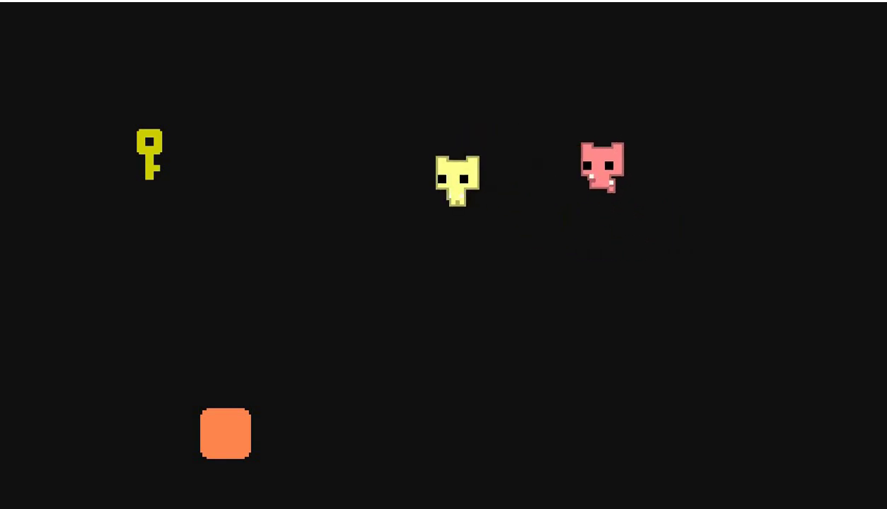
key("Left")
key("Up")
key("Left")
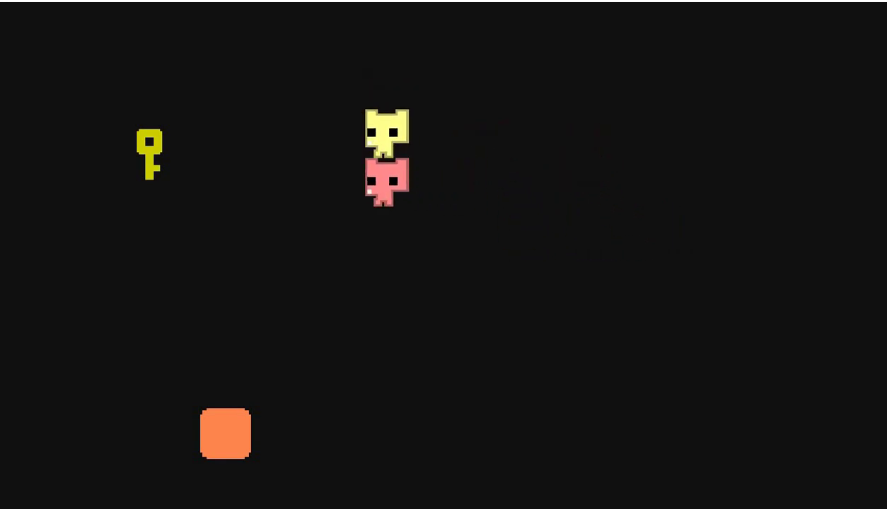
key("Up")
key("Left")
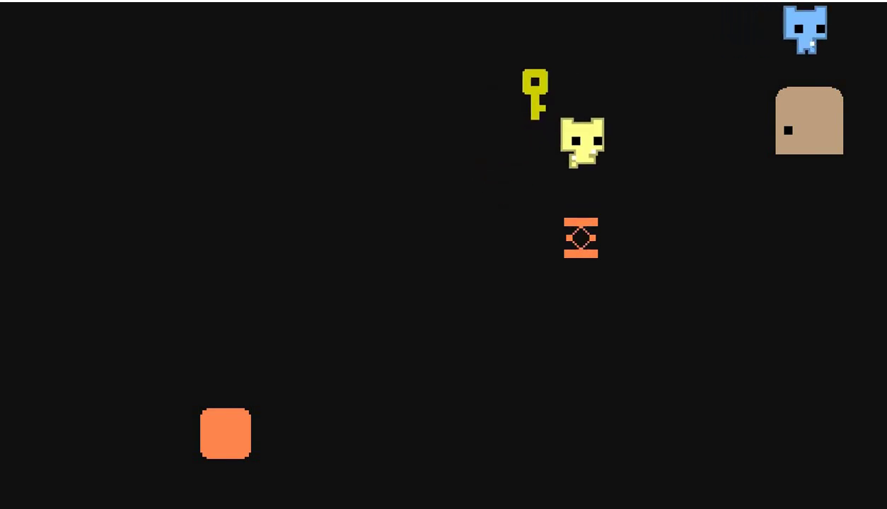
key("Right")
key("Right")
Step: Carry the key right and down to the door and unlock it
key("Down")
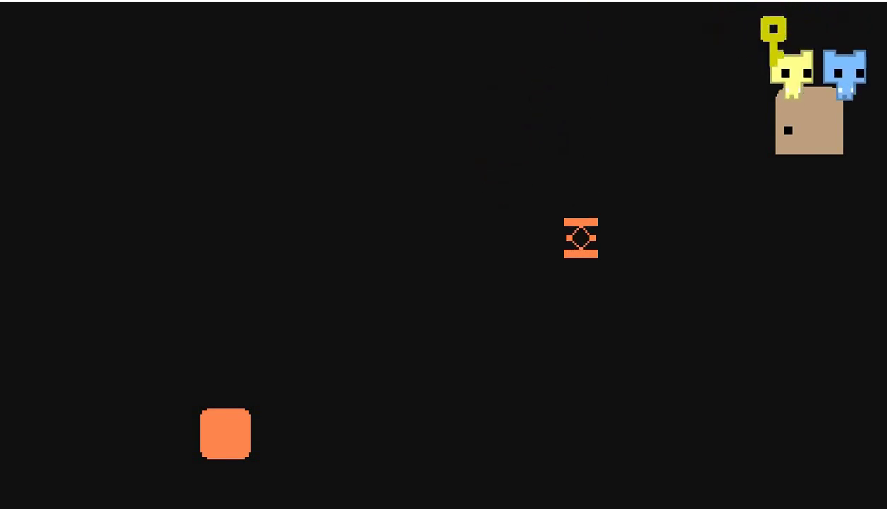
key("Down")
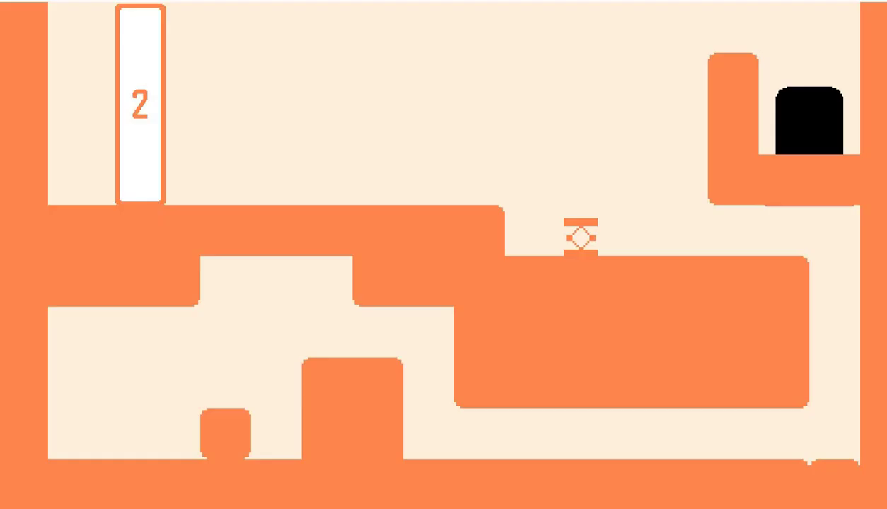